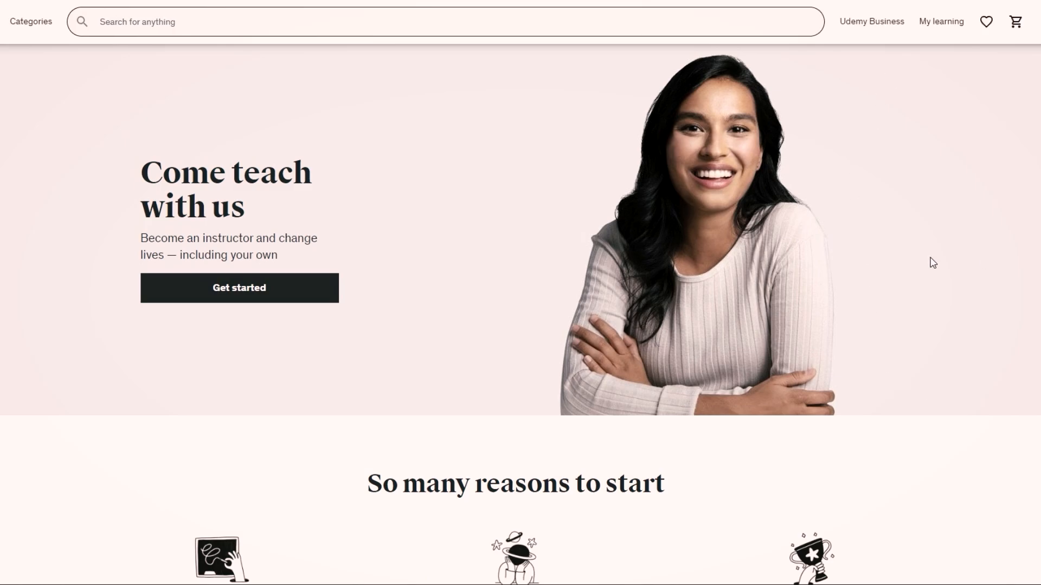
- Look through the Come teach with us page and start the instructor onboarding
{"action": "scroll", "coordinate": [682, 248], "scroll_direction": "down", "scroll_amount": 20}
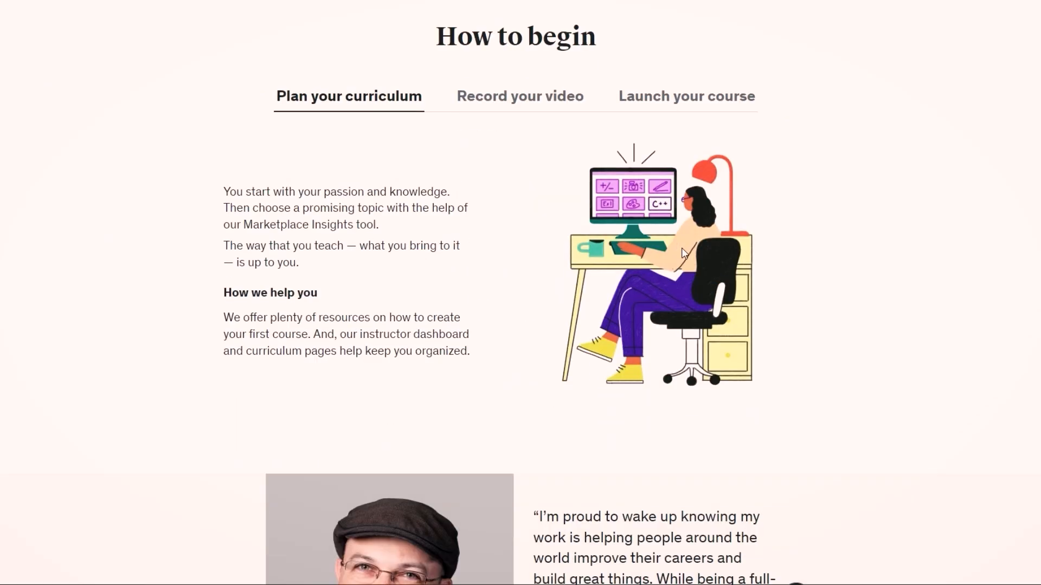
{"action": "scroll", "coordinate": [684, 253], "scroll_direction": "down", "scroll_amount": 9}
{"action": "scroll", "coordinate": [684, 253], "scroll_direction": "up", "scroll_amount": 8}
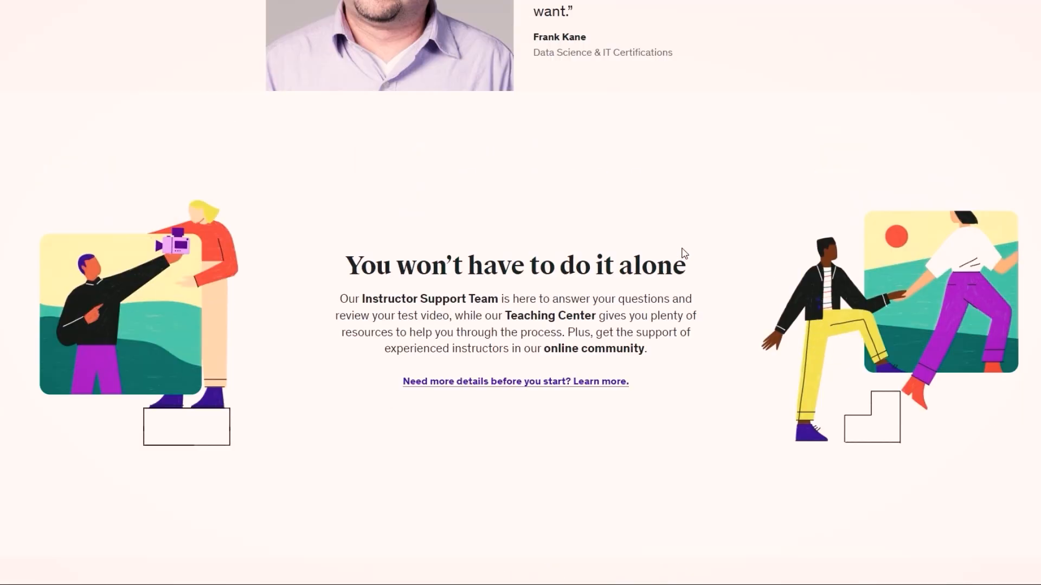
{"action": "scroll", "coordinate": [684, 253], "scroll_direction": "up", "scroll_amount": 19}
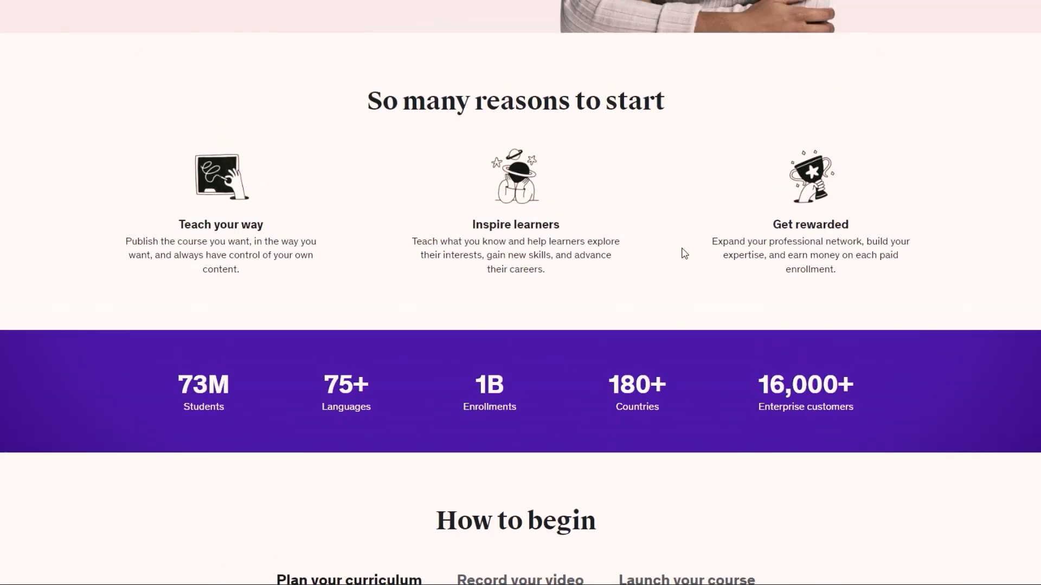
{"action": "scroll", "coordinate": [684, 253], "scroll_direction": "up", "scroll_amount": 3}
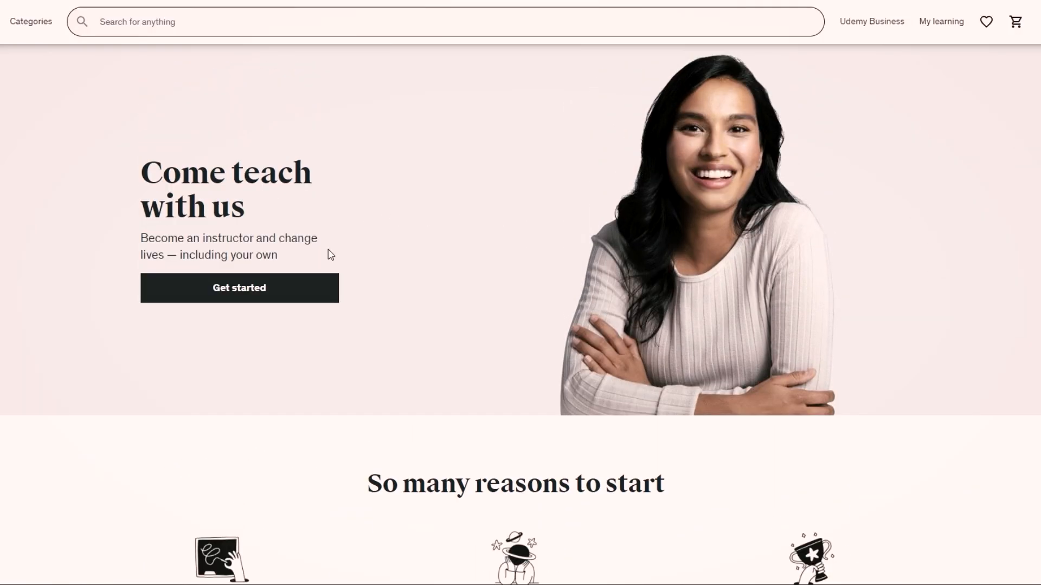
{"action": "left_click", "coordinate": [293, 290]}
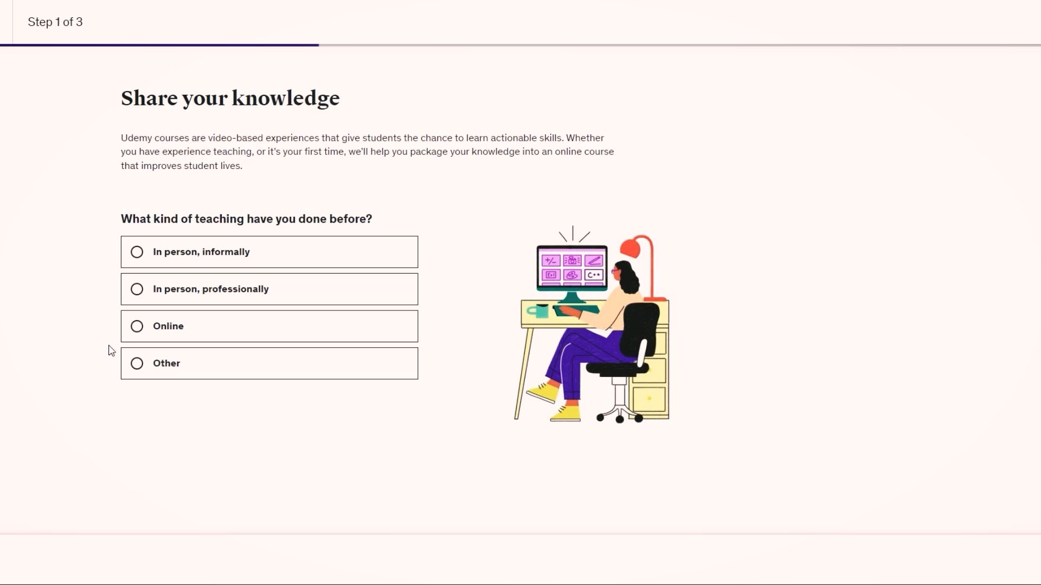
- Answer the onboarding questions with Online teaching, videos ready to upload, and a sizeable following
{"action": "left_click", "coordinate": [136, 326]}
{"action": "key", "text": "Return"}
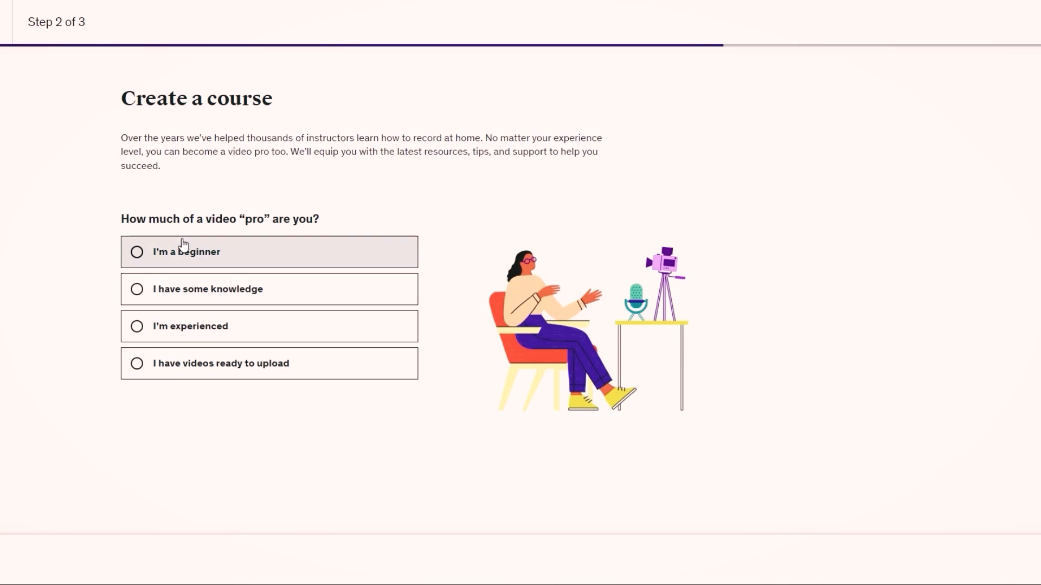
{"action": "left_click", "coordinate": [138, 364]}
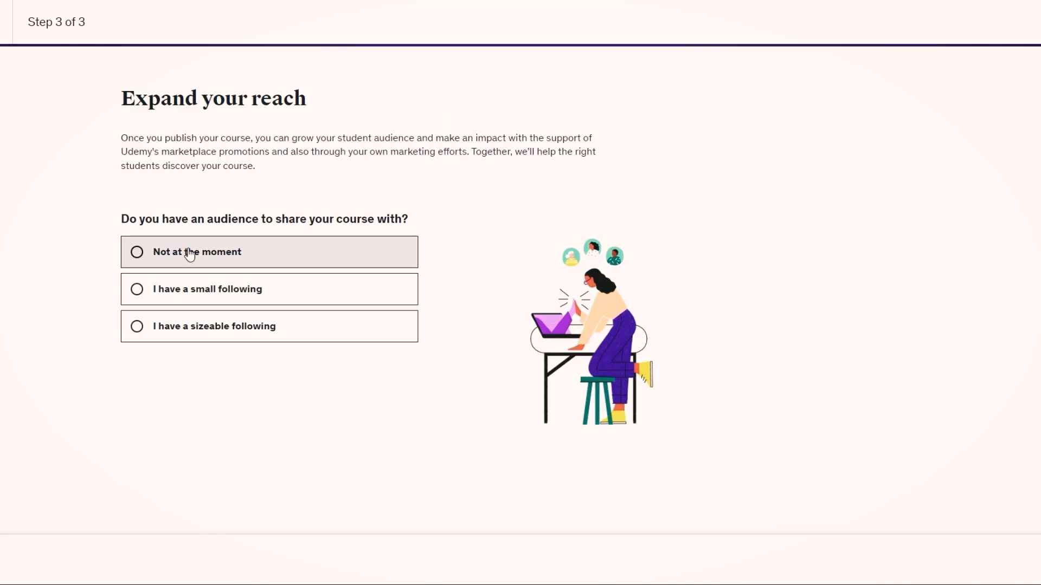
{"action": "left_click", "coordinate": [137, 327]}
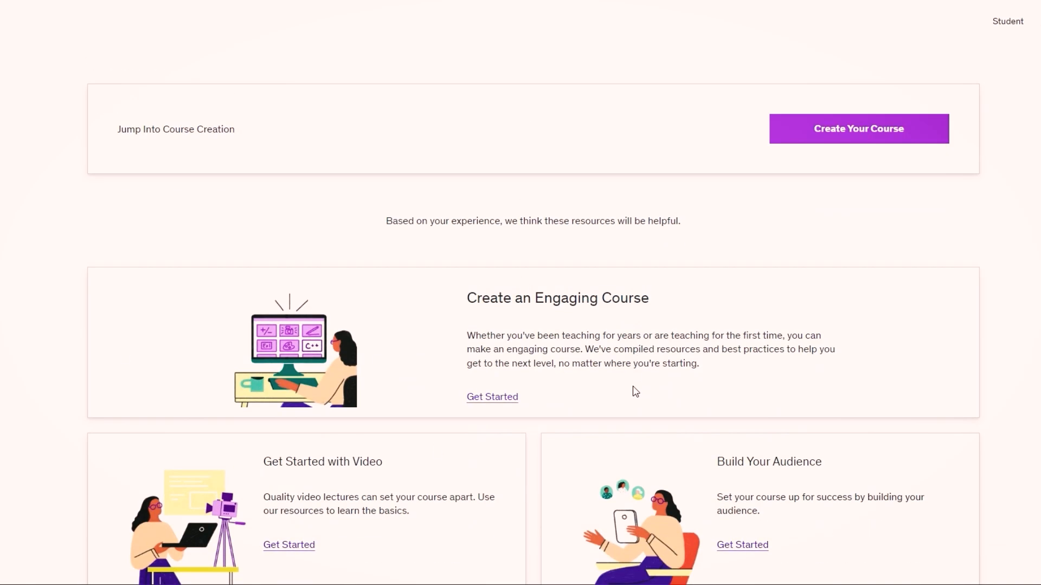
- Look over the suggested instructor resources, then start a new course of the type Course
{"action": "scroll", "coordinate": [633, 391], "scroll_direction": "down", "scroll_amount": 5}
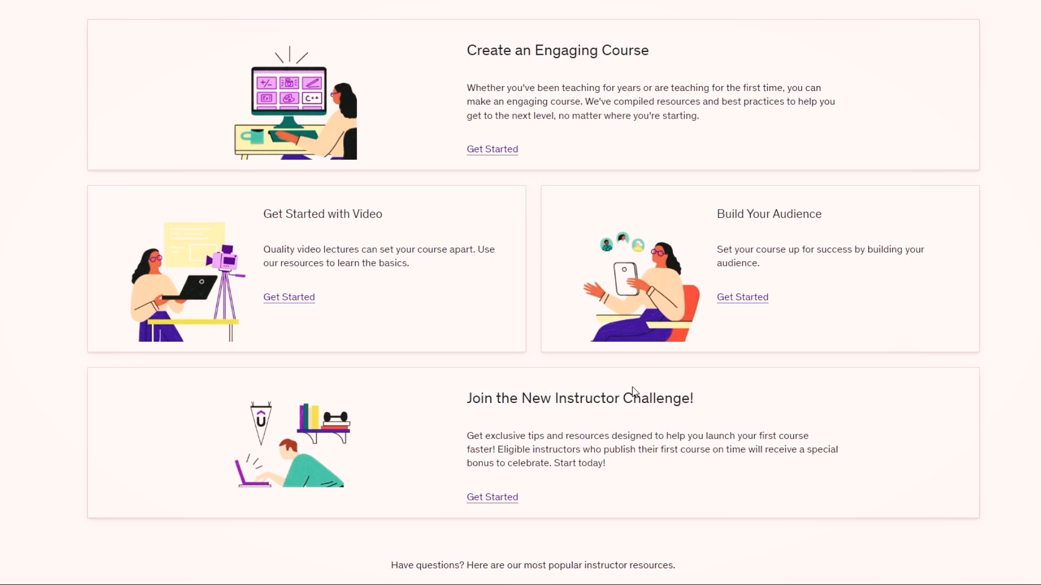
{"action": "scroll", "coordinate": [633, 392], "scroll_direction": "down", "scroll_amount": 6}
{"action": "scroll", "coordinate": [633, 391], "scroll_direction": "up", "scroll_amount": 9}
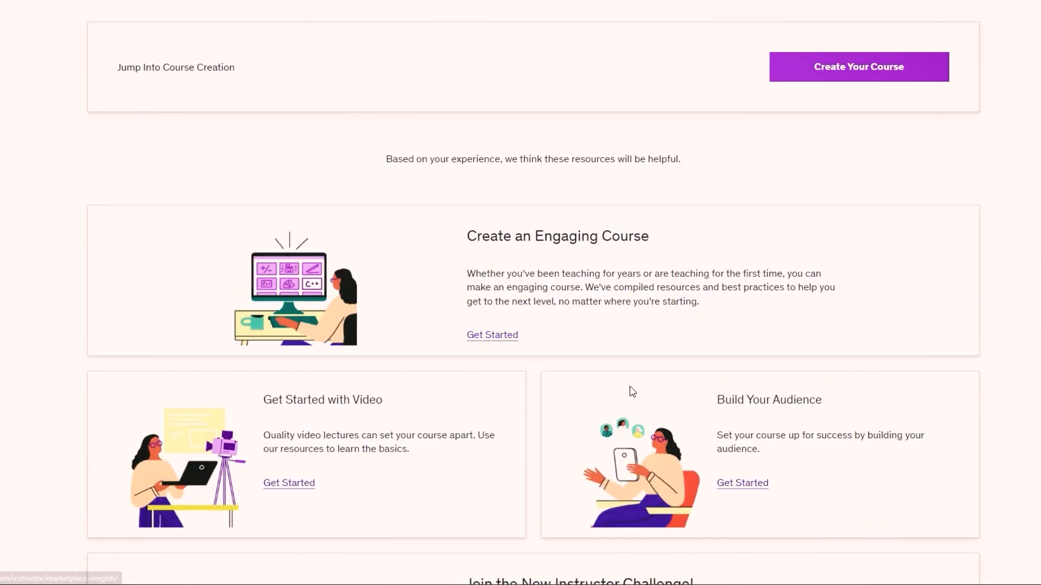
{"action": "scroll", "coordinate": [633, 392], "scroll_direction": "up", "scroll_amount": 1}
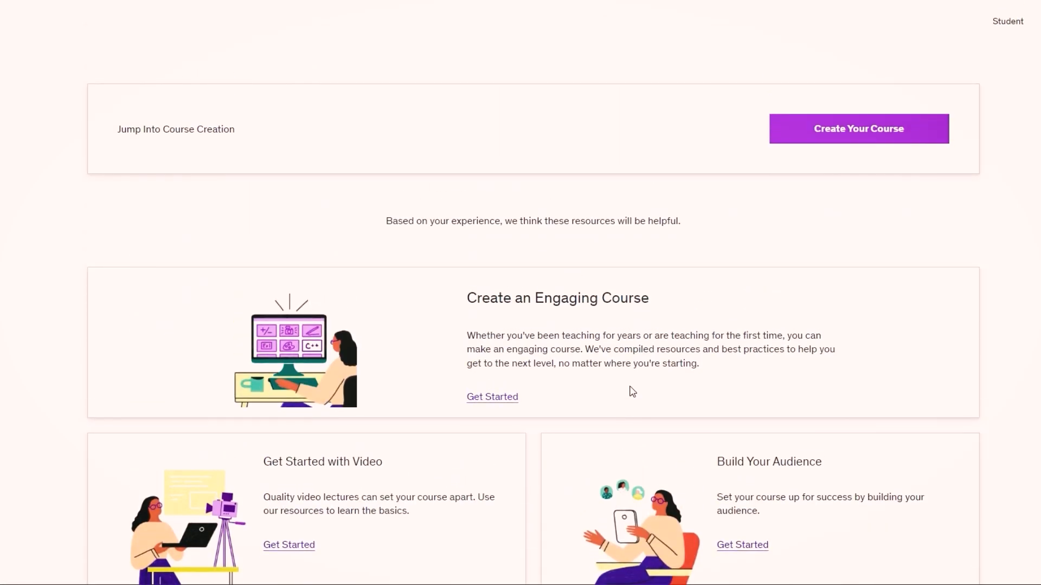
{"action": "left_click", "coordinate": [892, 136]}
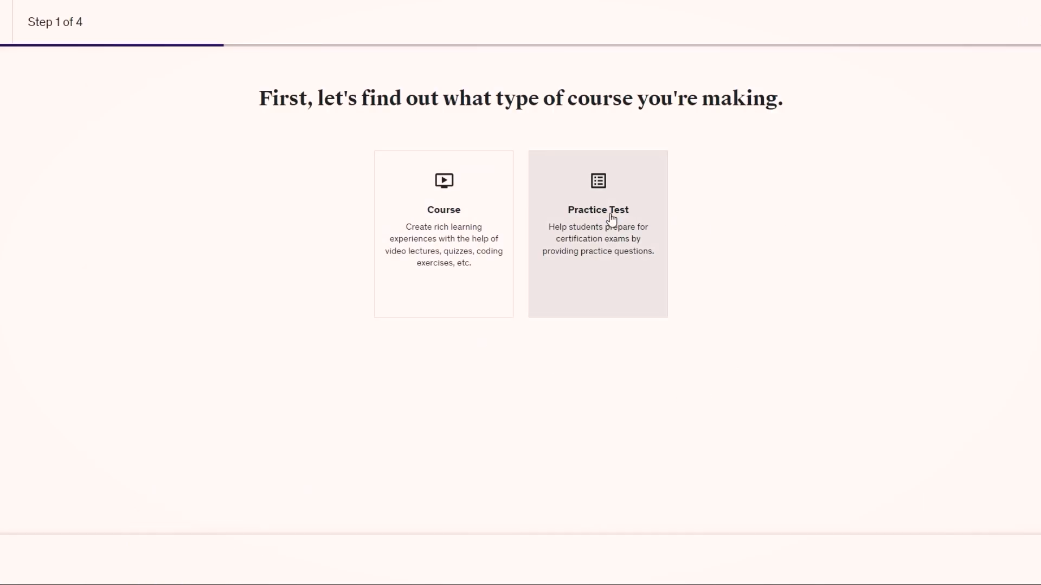
{"action": "left_click", "coordinate": [483, 232]}
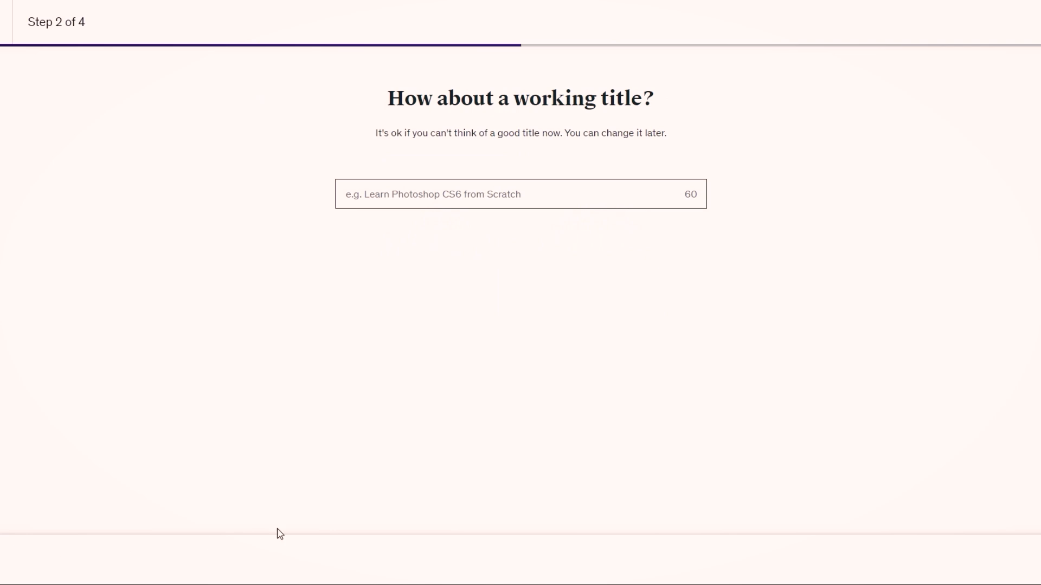
- Enter "Upwork full course in Amharic" as the working title and continue to the category question
{"action": "left_click", "coordinate": [477, 198]}
{"action": "type", "text": "Upwork "}
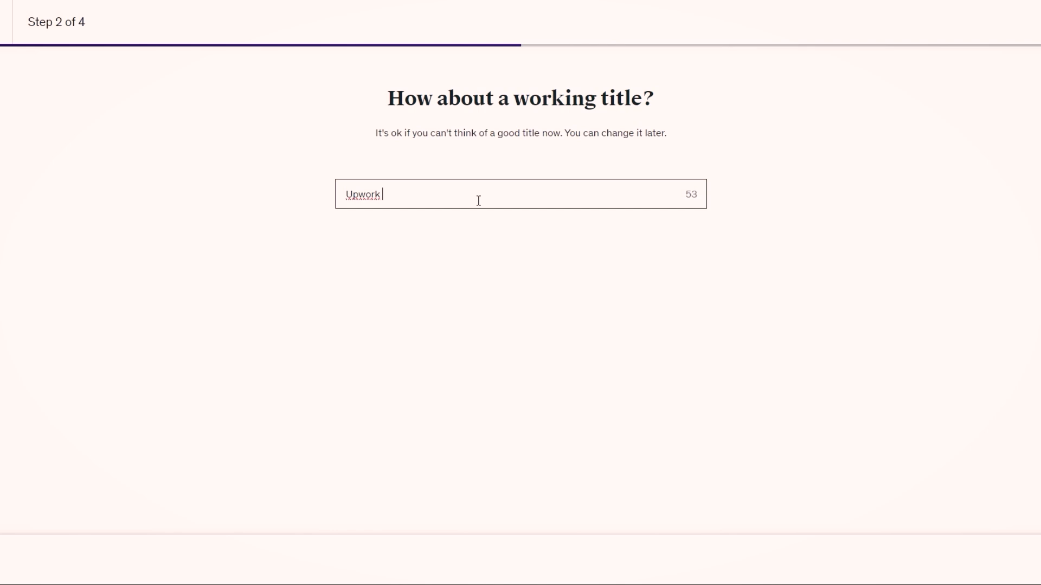
{"action": "type", "text": "full course in Amharic"}
{"action": "key", "text": "Return"}
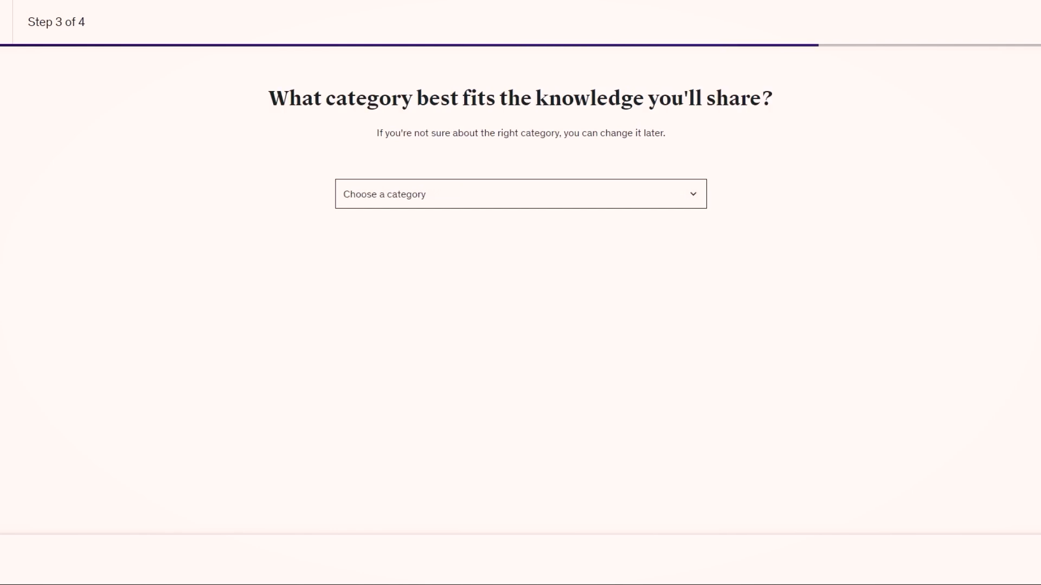
- Choose the Teaching & Academics category and a weekly time commitment of 2-4 hours, working on the side
{"action": "left_click", "coordinate": [687, 197]}
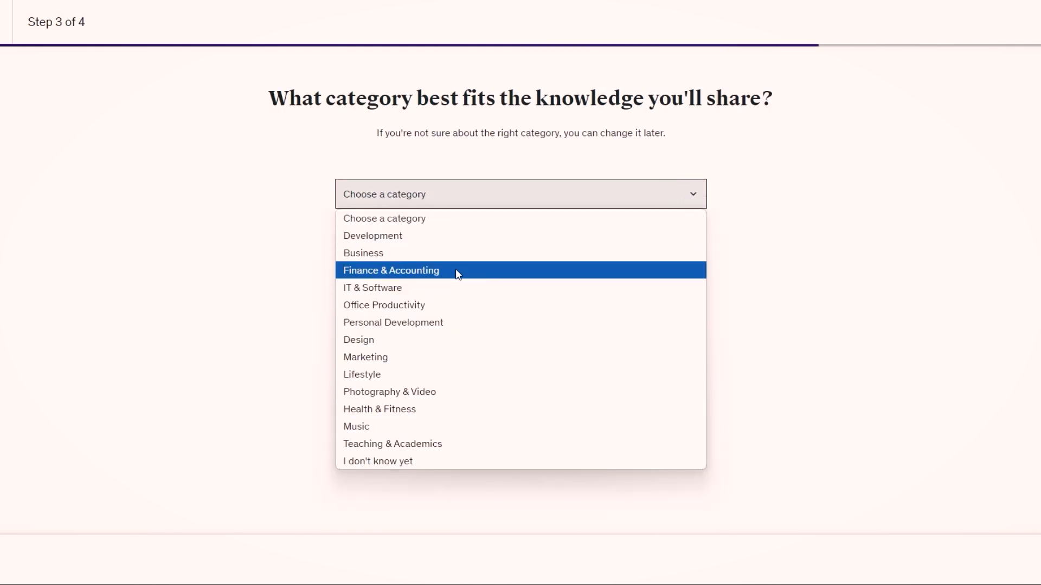
{"action": "left_click", "coordinate": [443, 444]}
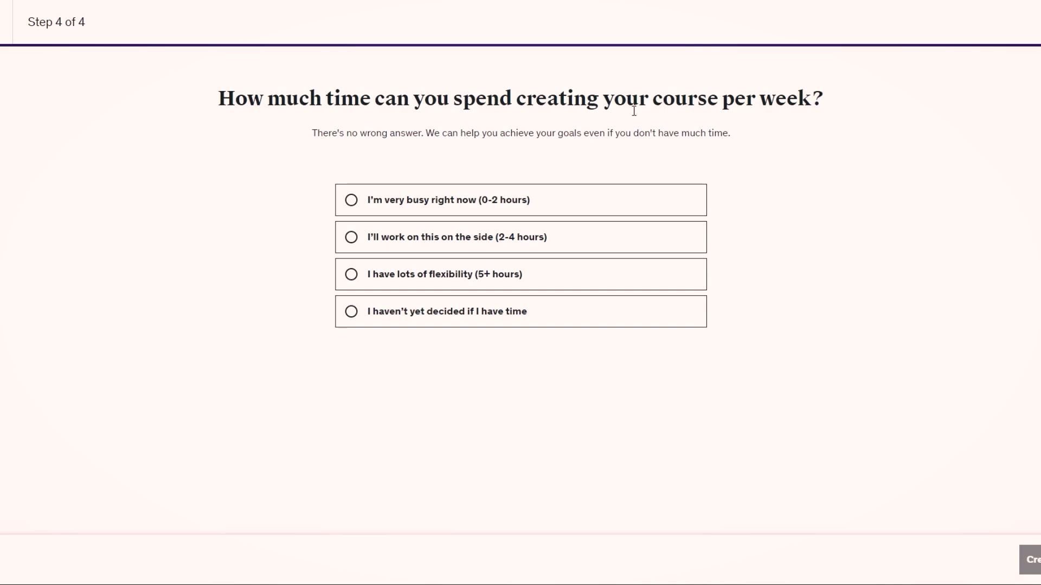
{"action": "left_click", "coordinate": [353, 237]}
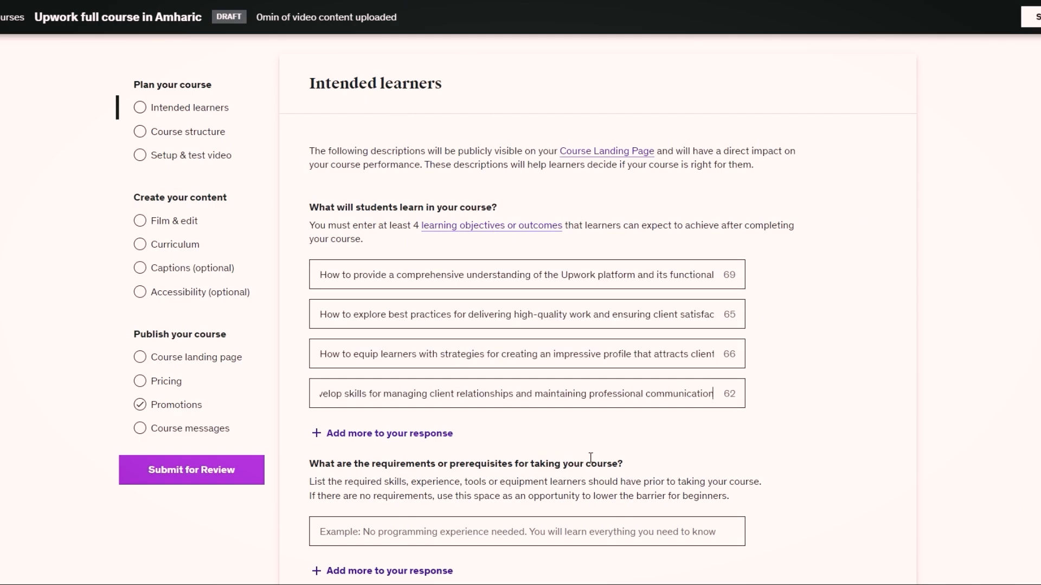
- Enter "You can join as complete beginner" as the course requirement
{"action": "scroll", "coordinate": [712, 482], "scroll_direction": "down", "scroll_amount": 3}
{"action": "left_click", "coordinate": [598, 343]}
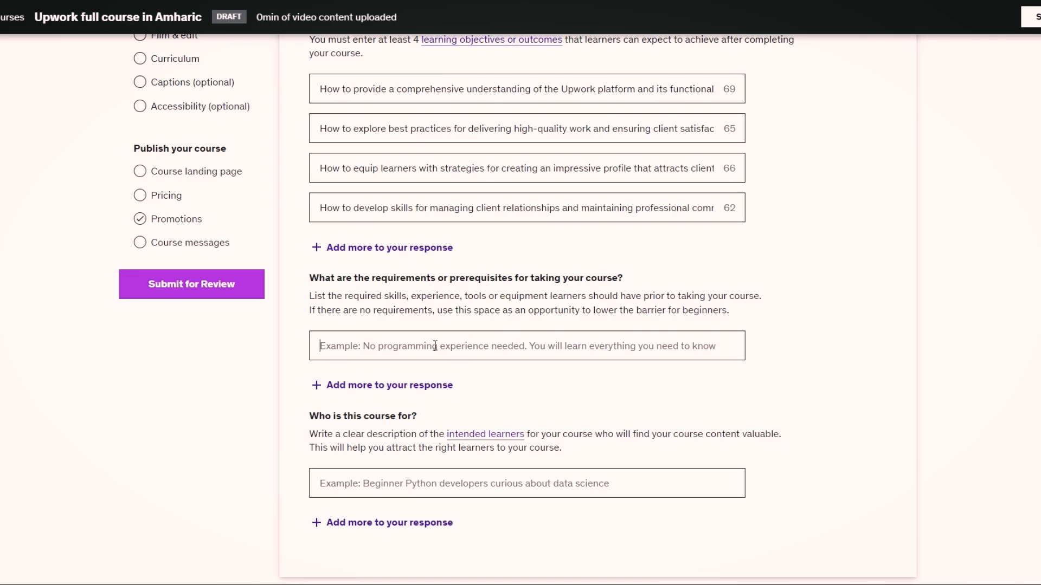
{"action": "type", "text": "You can join as"}
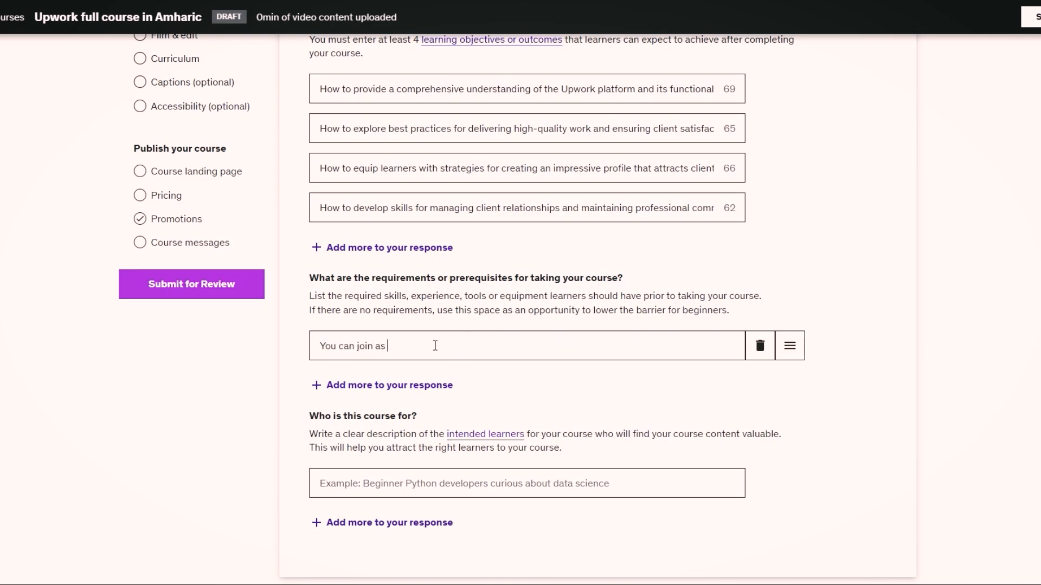
{"action": "type", "text": " complete beginner"}
- Describe the target audience as "For anyone that wants to know online working platform upwork" and save the intended learners page
{"action": "left_click", "coordinate": [582, 483]}
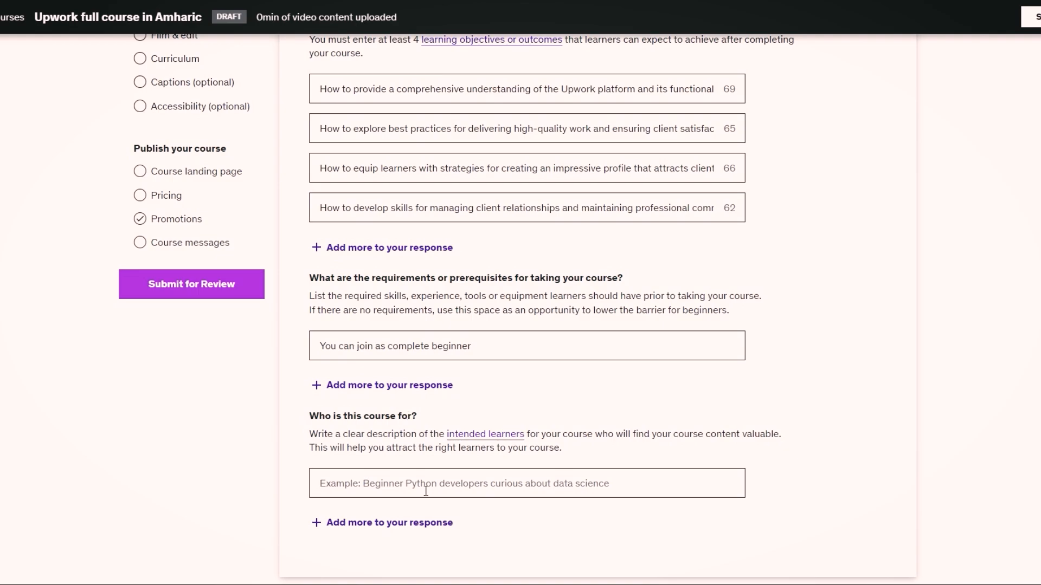
{"action": "type", "text": "For anyone that"}
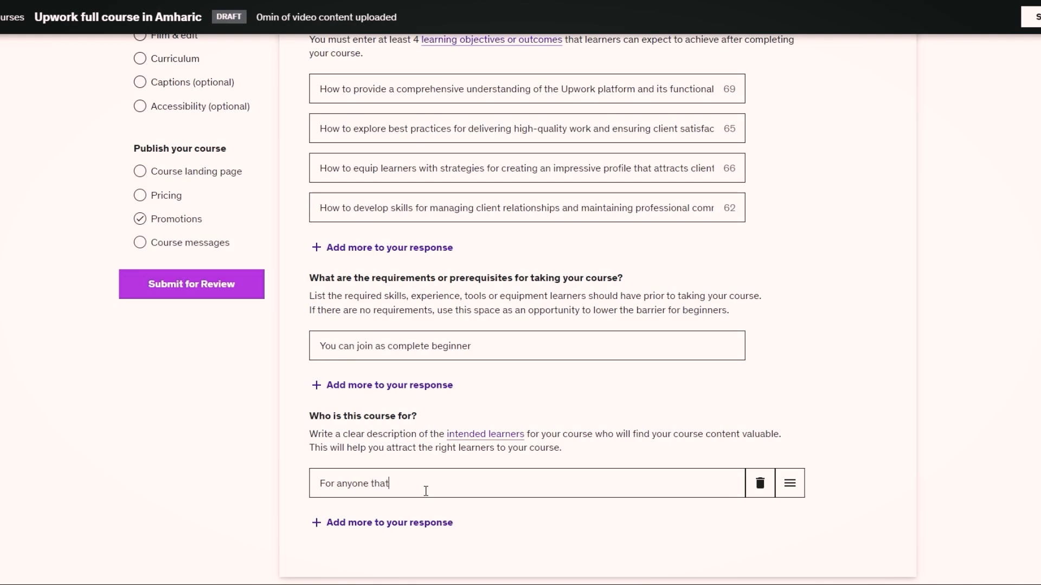
{"action": "type", "text": " wants to know online working pla"}
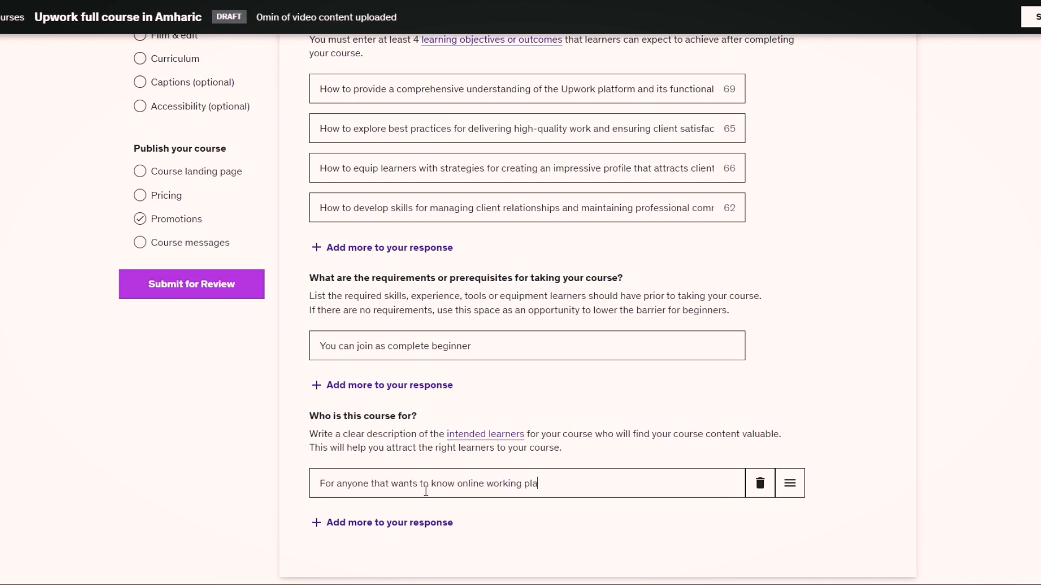
{"action": "type", "text": "tform upwork"}
{"action": "scroll", "coordinate": [674, 464], "scroll_direction": "down", "scroll_amount": 3}
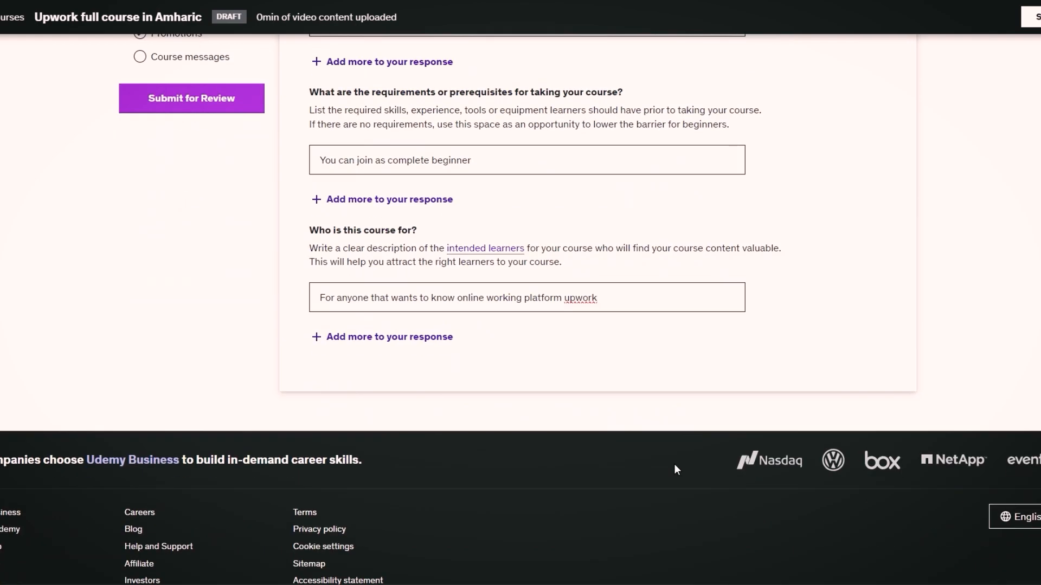
{"action": "scroll", "coordinate": [674, 464], "scroll_direction": "up", "scroll_amount": 3}
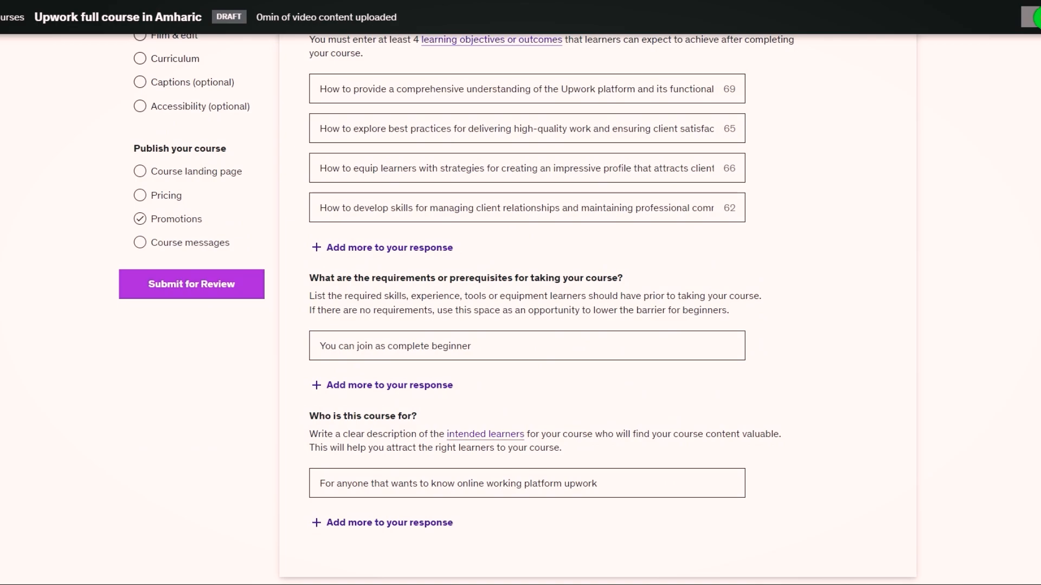
{"action": "left_click", "coordinate": [1036, 17]}
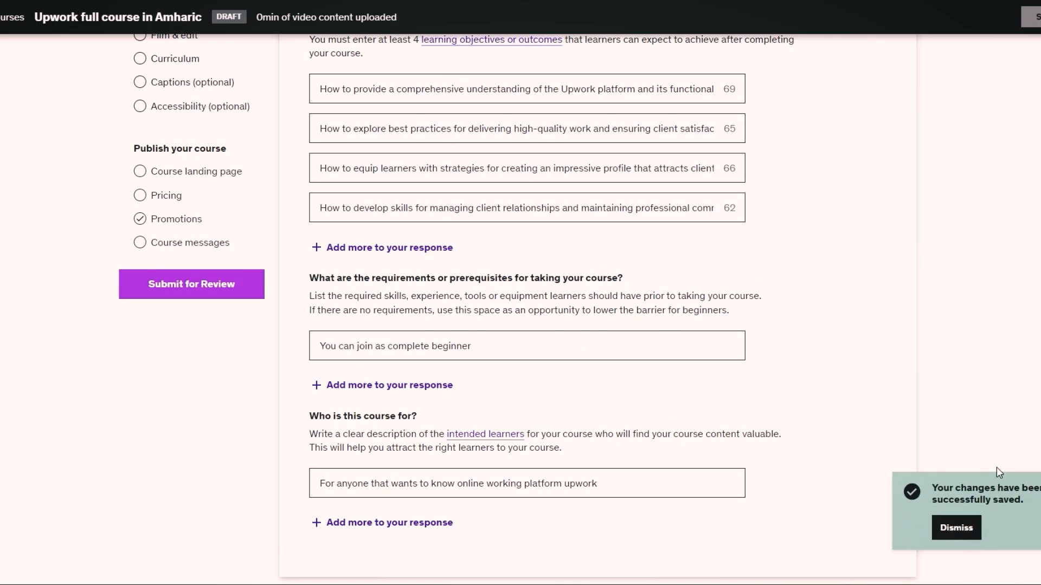
- Open the Course structure page and read through its tips, requirements and resources
{"action": "scroll", "coordinate": [262, 300], "scroll_direction": "up", "scroll_amount": 3}
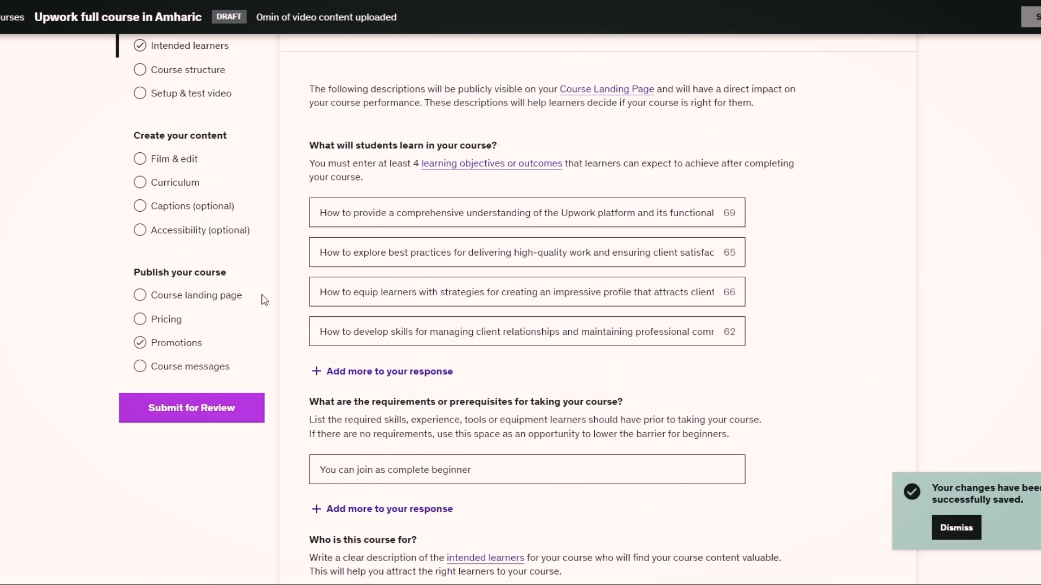
{"action": "left_click", "coordinate": [187, 131]}
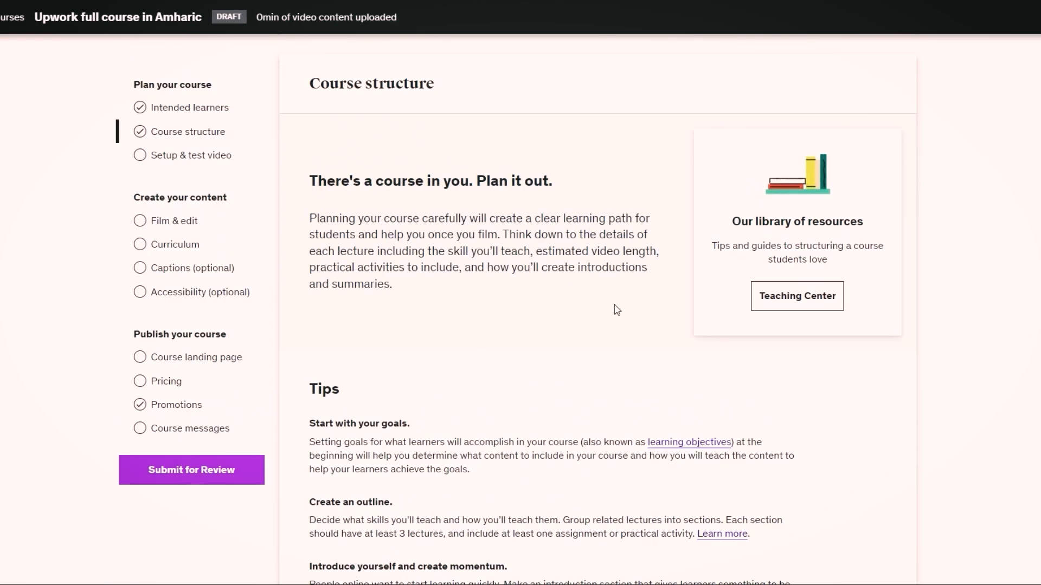
{"action": "scroll", "coordinate": [520, 392], "scroll_direction": "down", "scroll_amount": 2}
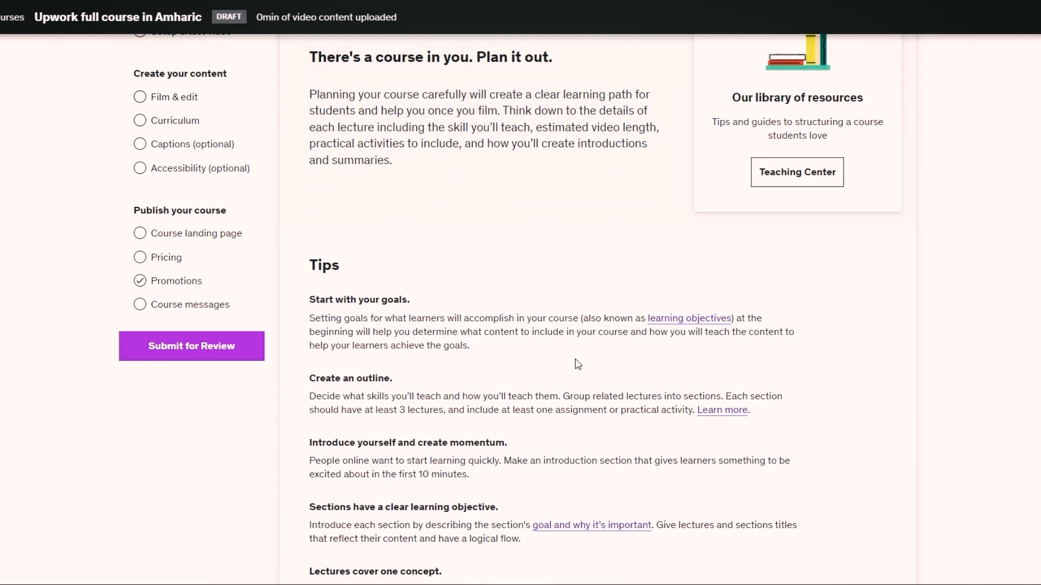
{"action": "scroll", "coordinate": [578, 367], "scroll_direction": "down", "scroll_amount": 3}
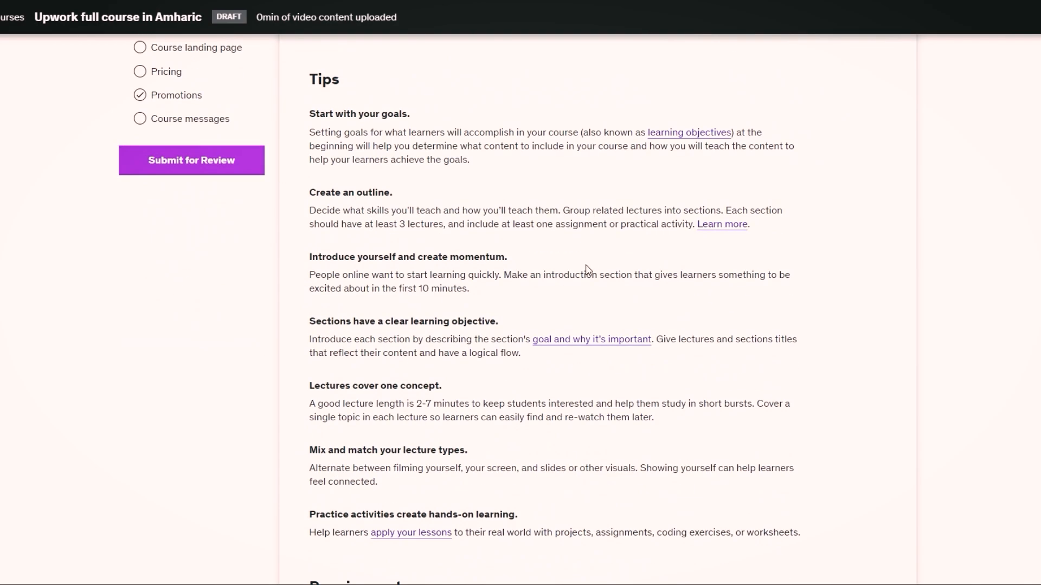
{"action": "scroll", "coordinate": [529, 314], "scroll_direction": "down", "scroll_amount": 3}
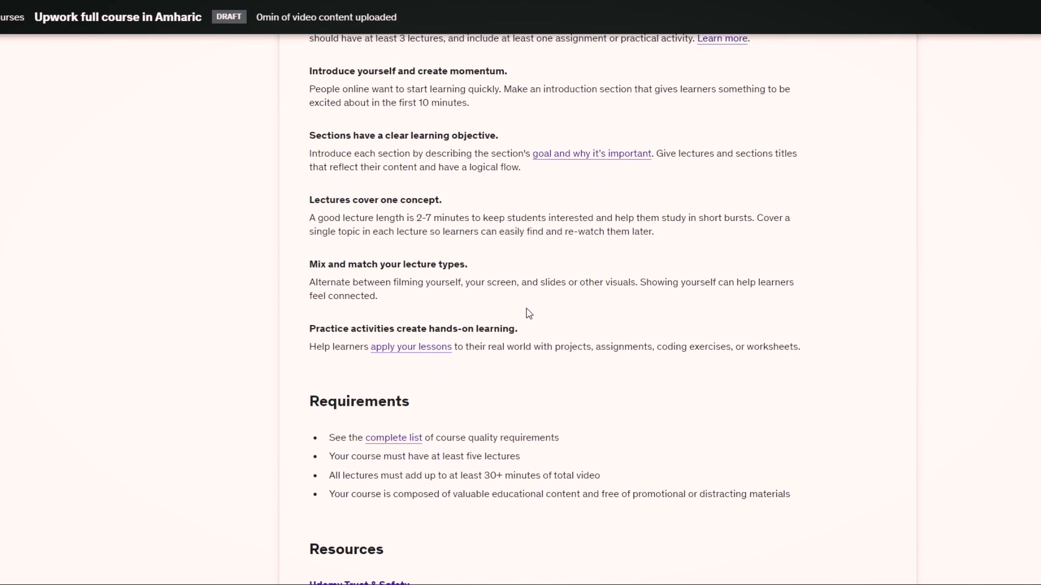
{"action": "scroll", "coordinate": [529, 314], "scroll_direction": "down", "scroll_amount": 2}
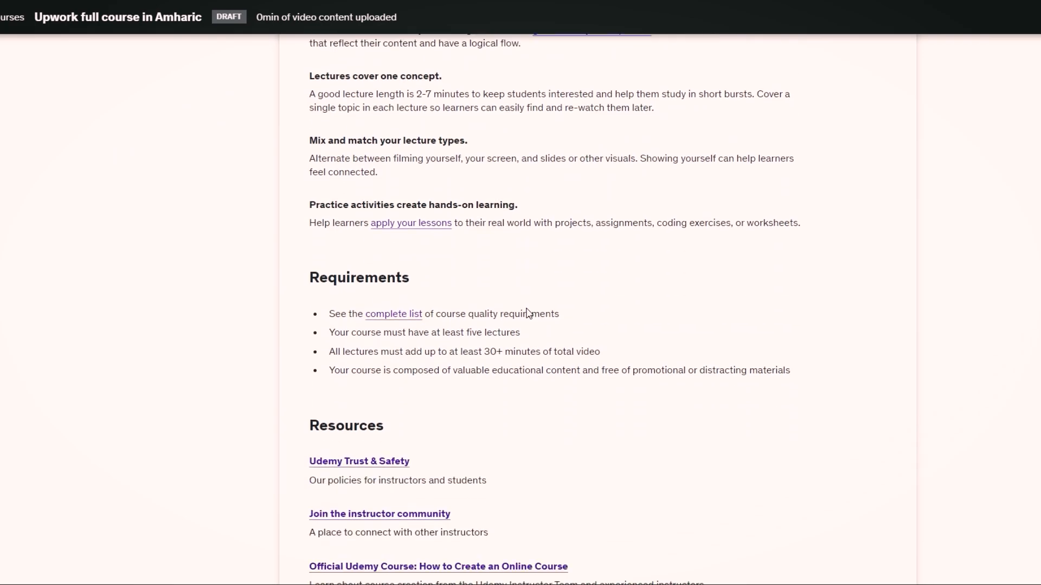
{"action": "scroll", "coordinate": [527, 309], "scroll_direction": "down", "scroll_amount": 3}
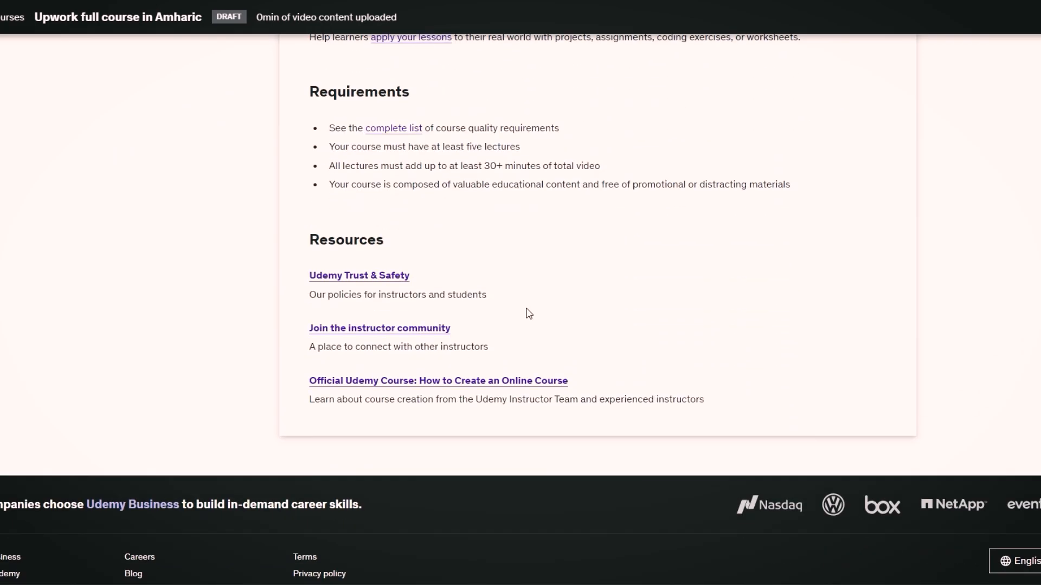
- Open the Setup & test video page in the course plan
{"action": "scroll", "coordinate": [528, 308], "scroll_direction": "up", "scroll_amount": 6}
{"action": "scroll", "coordinate": [528, 308], "scroll_direction": "up", "scroll_amount": 7}
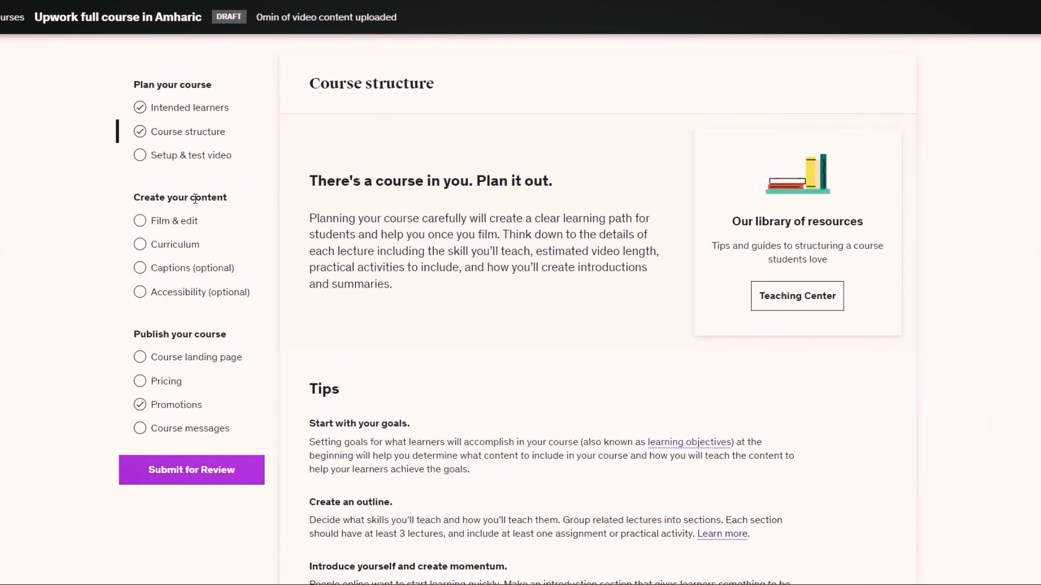
{"action": "left_click", "coordinate": [204, 164]}
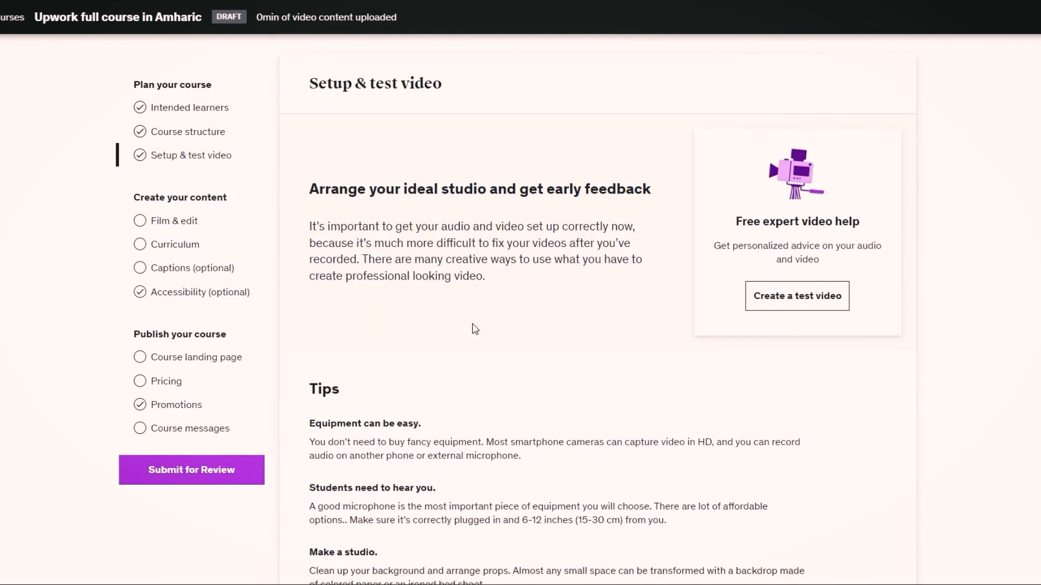
- Read through the tips, requirements and resources on the Setup & test video page
{"action": "scroll", "coordinate": [563, 350], "scroll_direction": "down", "scroll_amount": 3}
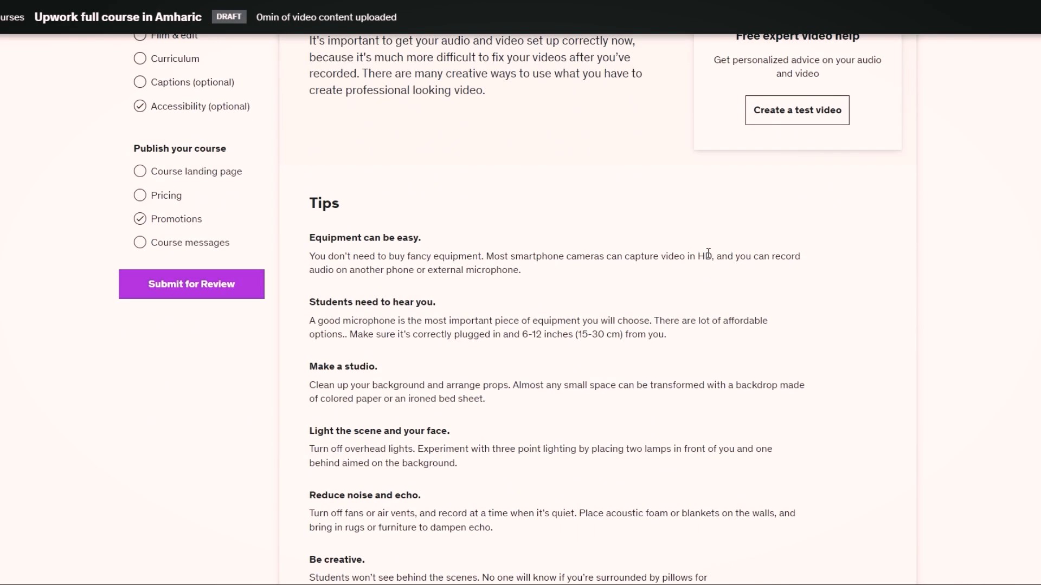
{"action": "scroll", "coordinate": [672, 347], "scroll_direction": "down", "scroll_amount": 3}
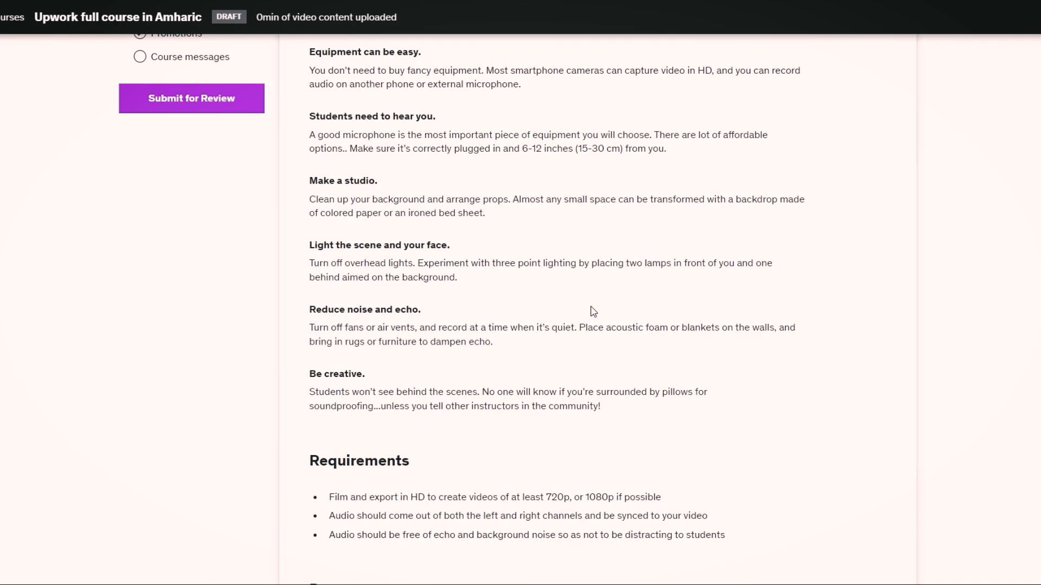
{"action": "scroll", "coordinate": [599, 386], "scroll_direction": "down", "scroll_amount": 4}
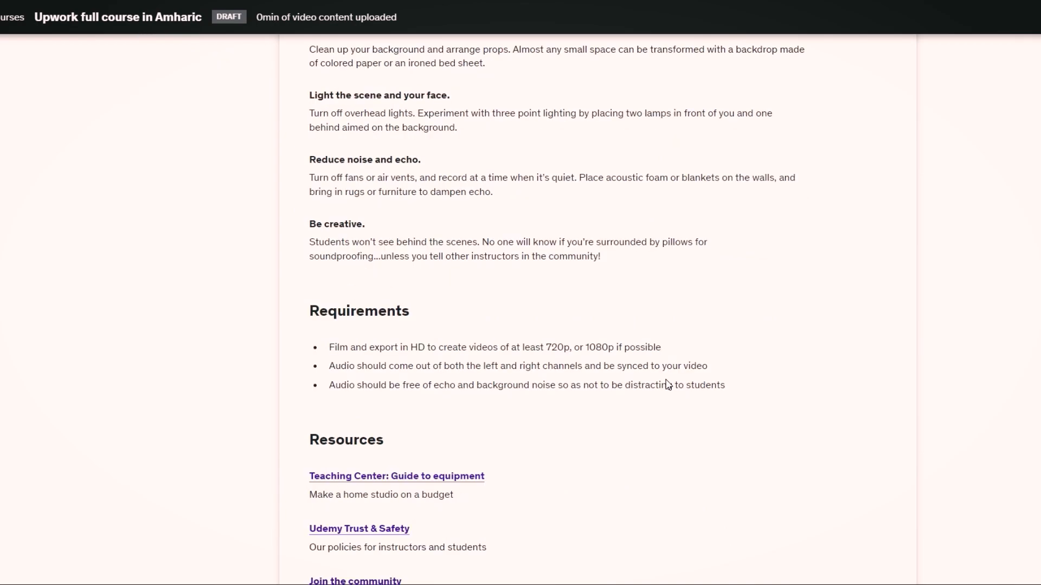
{"action": "scroll", "coordinate": [666, 386], "scroll_direction": "up", "scroll_amount": 4}
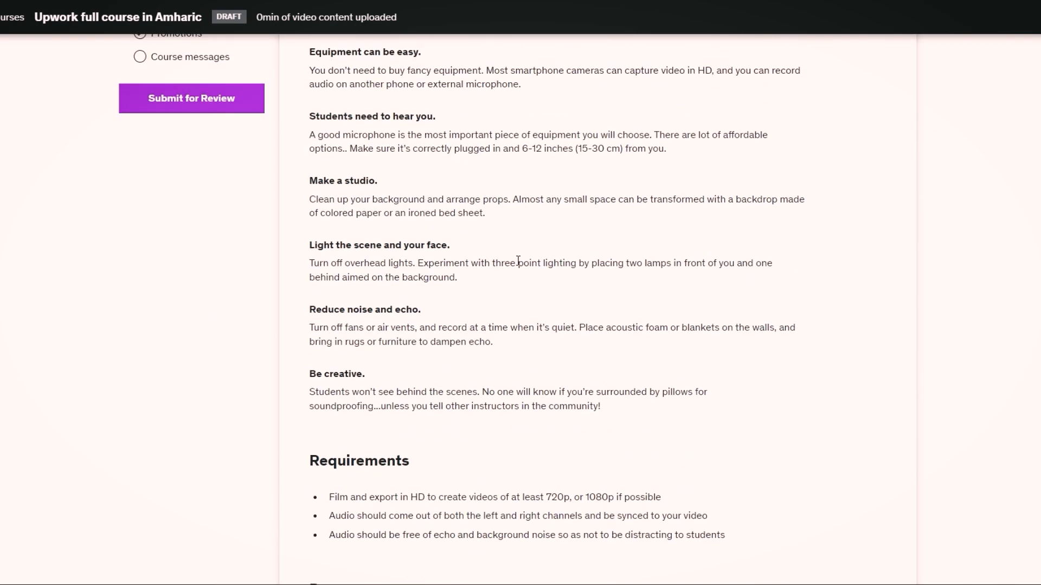
{"action": "scroll", "coordinate": [532, 266], "scroll_direction": "up", "scroll_amount": 7}
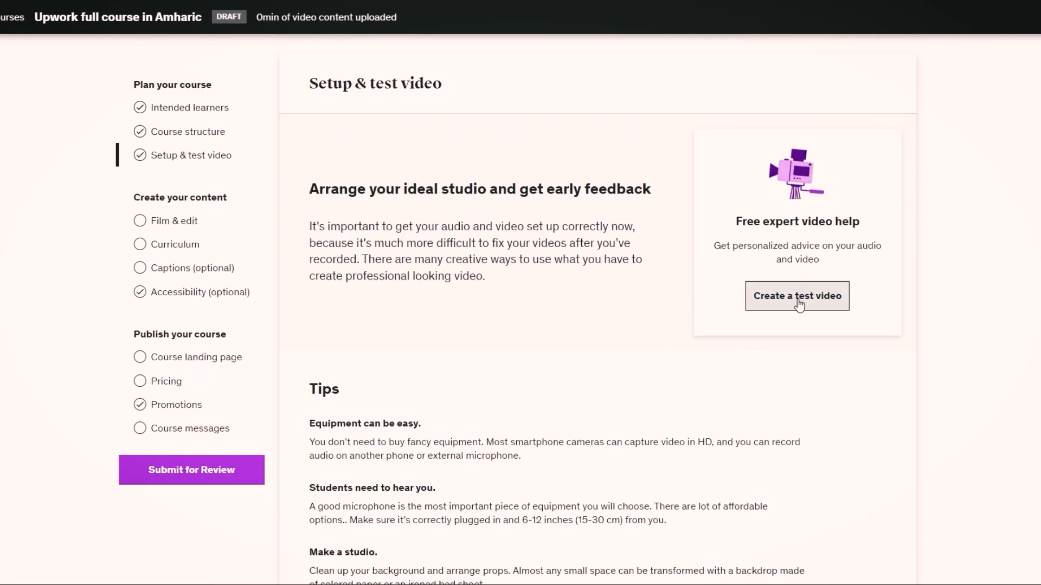
- Open the Film & edit page and read through its tips, requirements and resources
{"action": "left_click", "coordinate": [177, 227]}
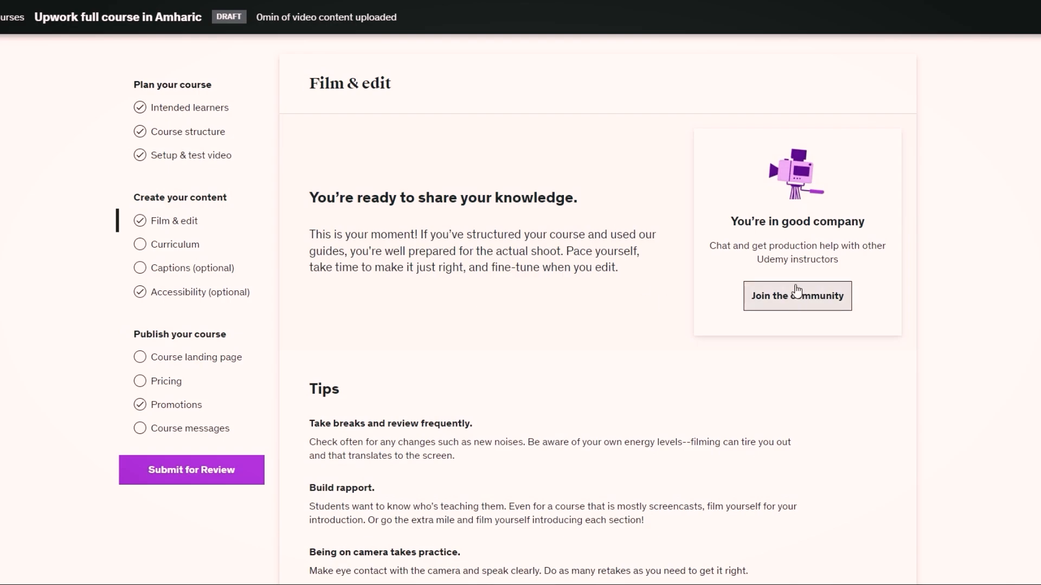
{"action": "scroll", "coordinate": [583, 339], "scroll_direction": "down", "scroll_amount": 2}
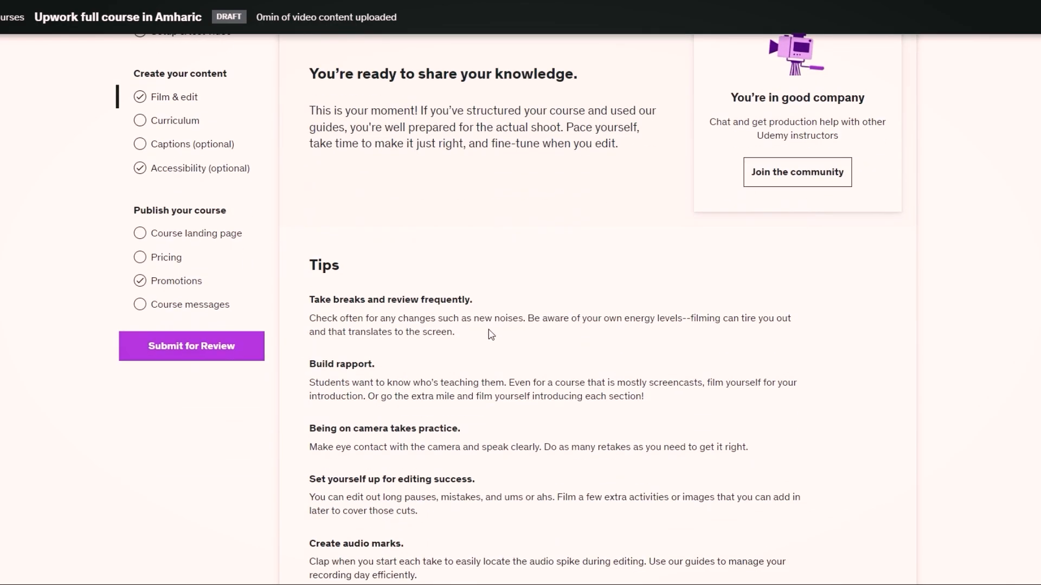
{"action": "scroll", "coordinate": [554, 298], "scroll_direction": "down", "scroll_amount": 3}
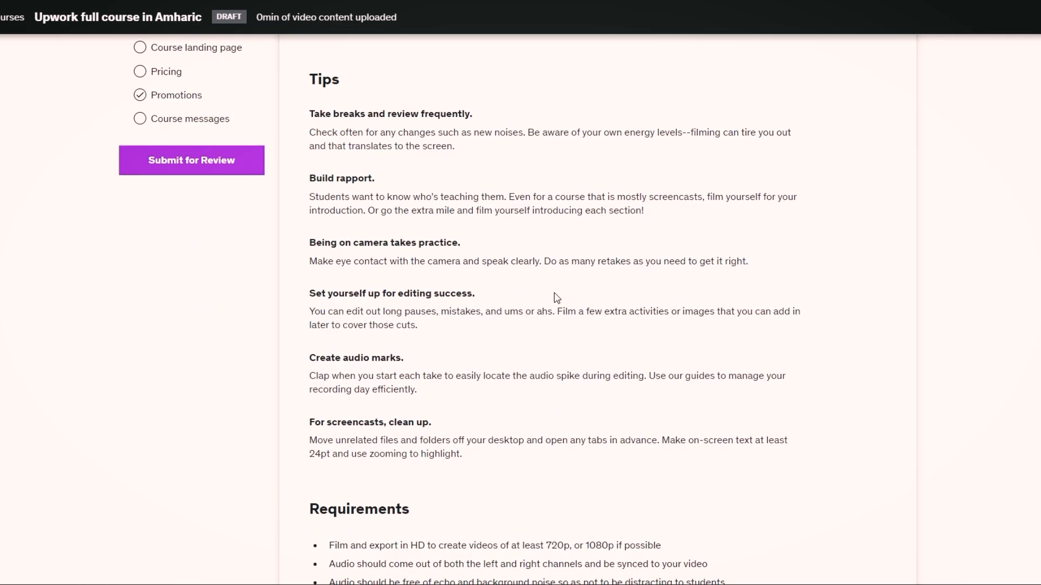
{"action": "scroll", "coordinate": [559, 249], "scroll_direction": "down", "scroll_amount": 3}
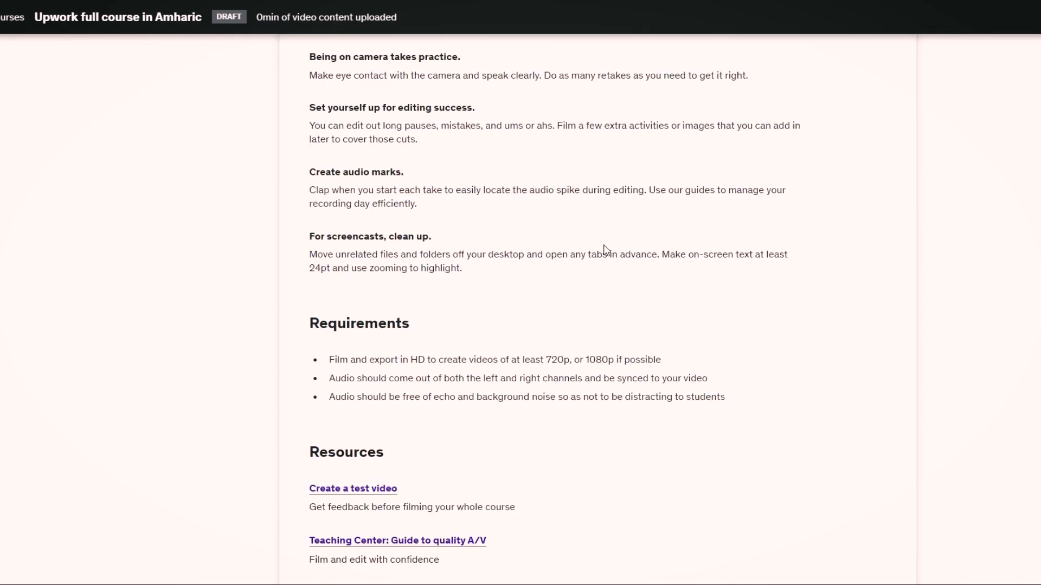
{"action": "scroll", "coordinate": [604, 244], "scroll_direction": "up", "scroll_amount": 9}
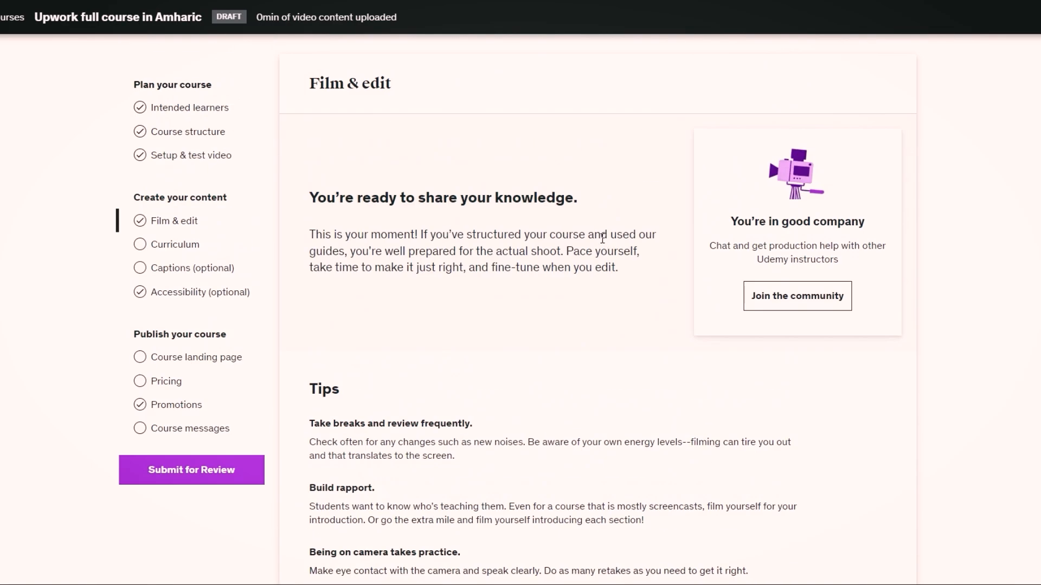
- Open the Curriculum page and look over its instructions and the existing section and lecture
{"action": "left_click", "coordinate": [178, 244]}
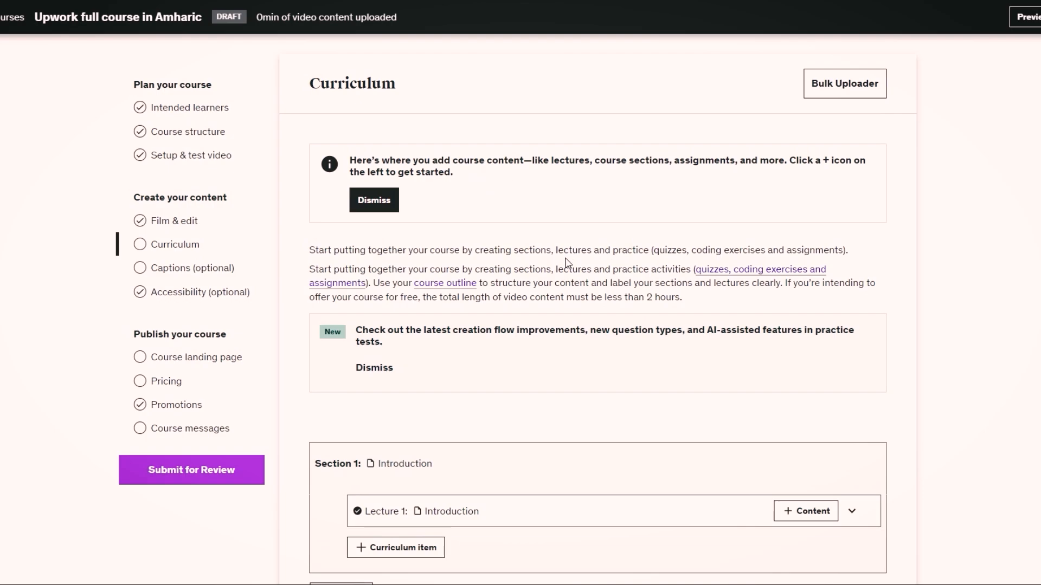
{"action": "scroll", "coordinate": [546, 268], "scroll_direction": "down", "scroll_amount": 5}
{"action": "scroll", "coordinate": [546, 269], "scroll_direction": "up", "scroll_amount": 4}
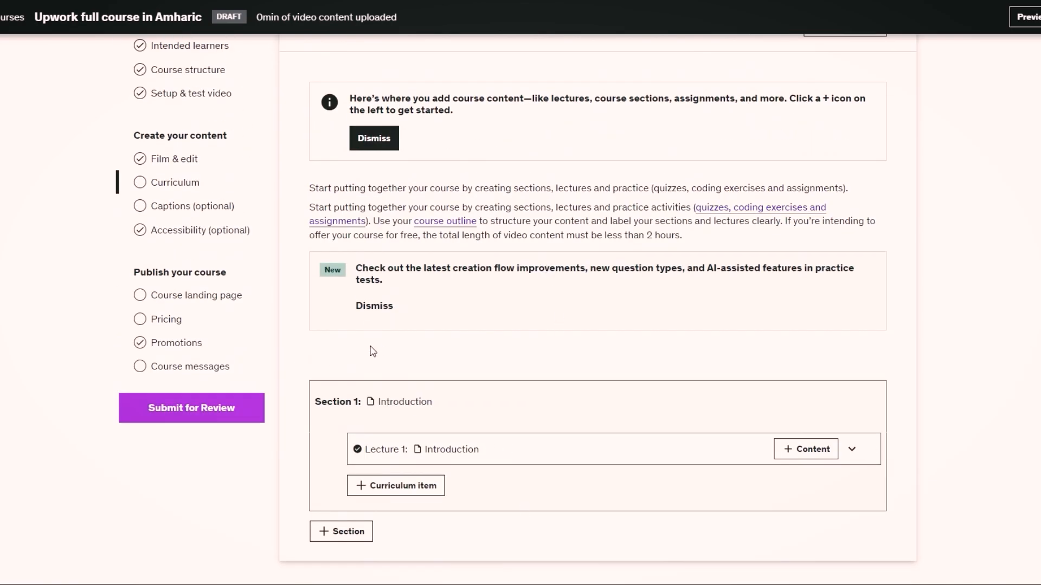
- Rename Section 1 to "Introduction part", set its learning objective to "Introduction about Upwork" and save the section
{"action": "mouse_move", "coordinate": [428, 407]}
{"action": "left_click", "coordinate": [425, 407]}
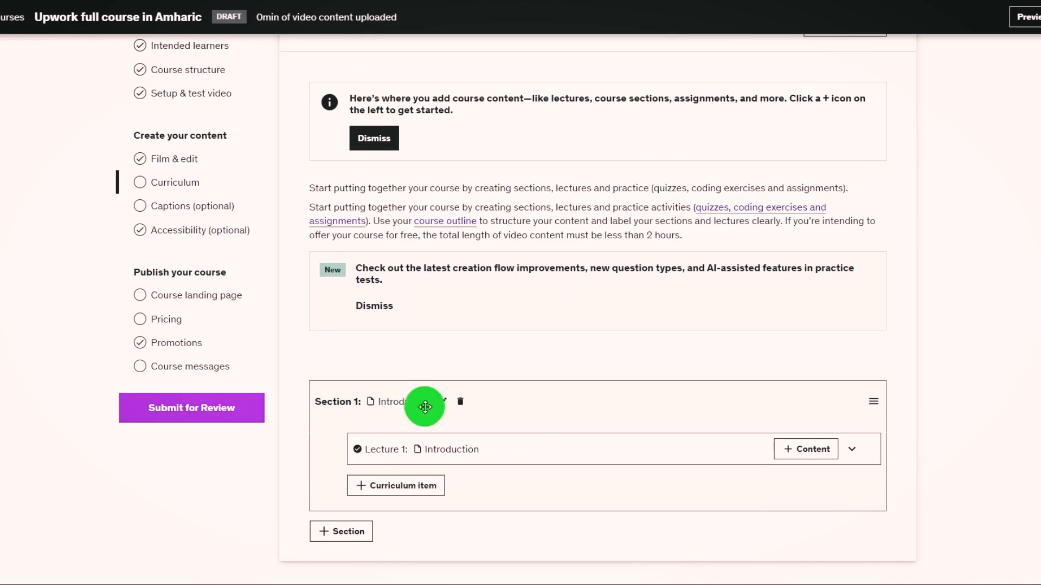
{"action": "left_click", "coordinate": [443, 406]}
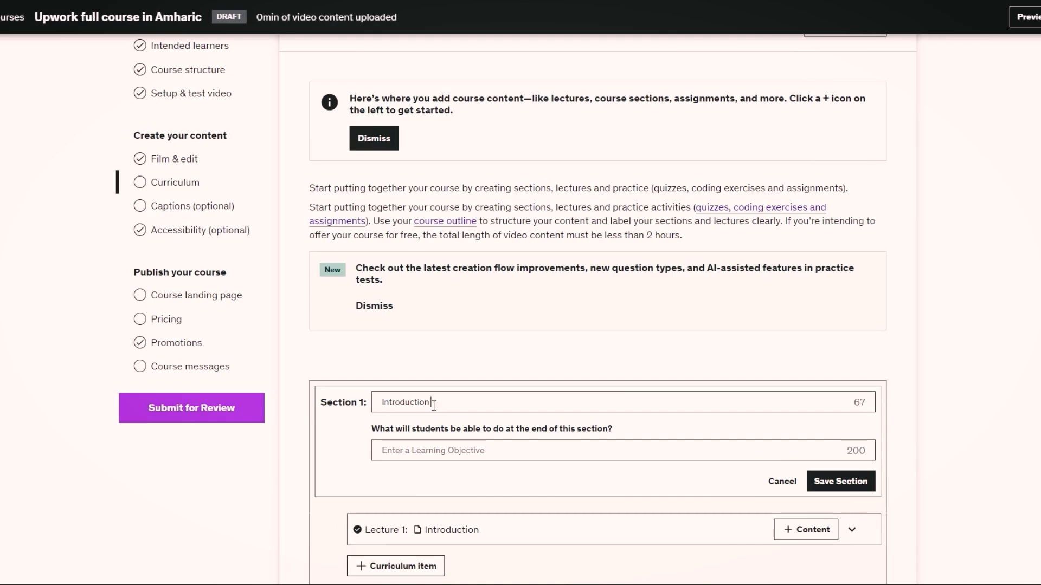
{"action": "type", "text": "part"}
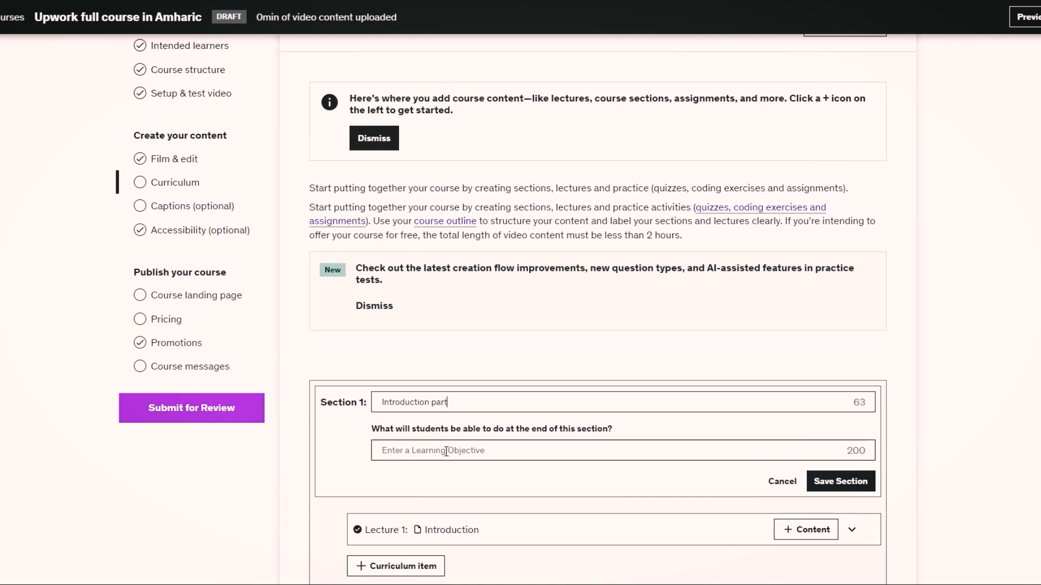
{"action": "left_click", "coordinate": [445, 452]}
{"action": "type", "text": "Introductio"}
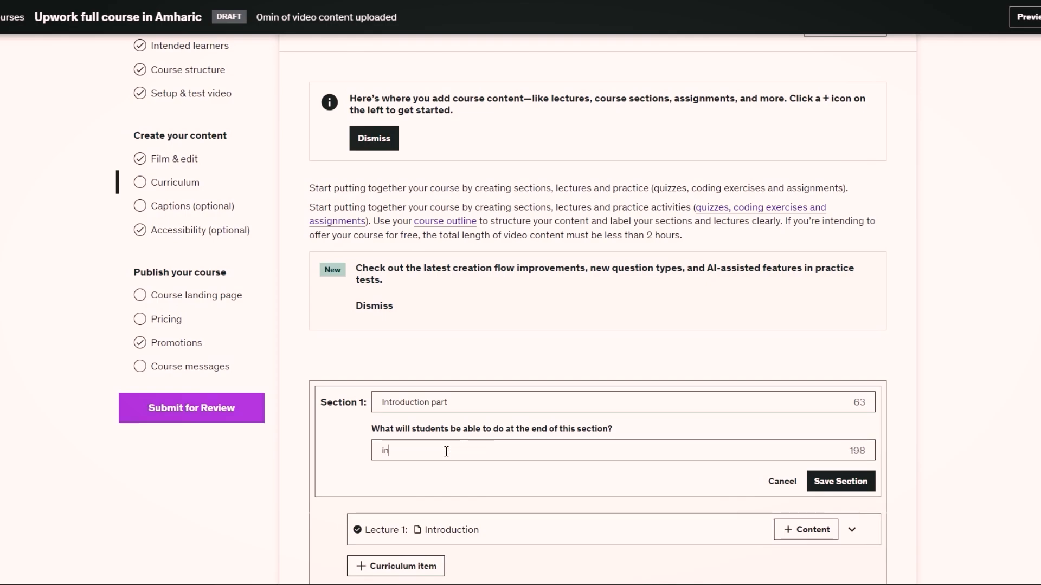
{"action": "type", "text": "n about Upwork"}
{"action": "left_click", "coordinate": [847, 481]}
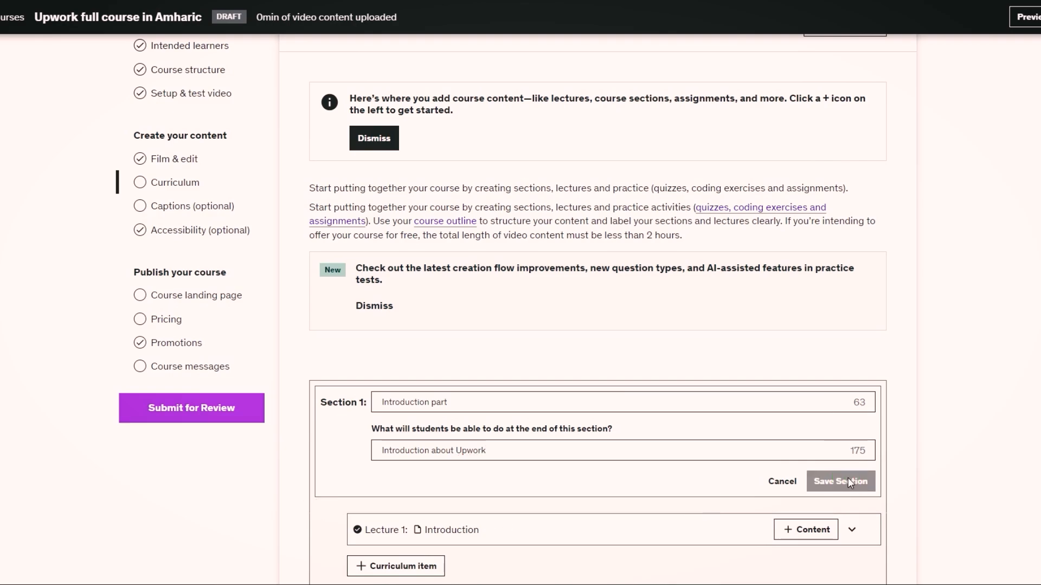
- Open a new section form and upload "Part1 -Introduction and course outline.mp4" as the video content of Lecture 1
{"action": "left_click", "coordinate": [331, 534]}
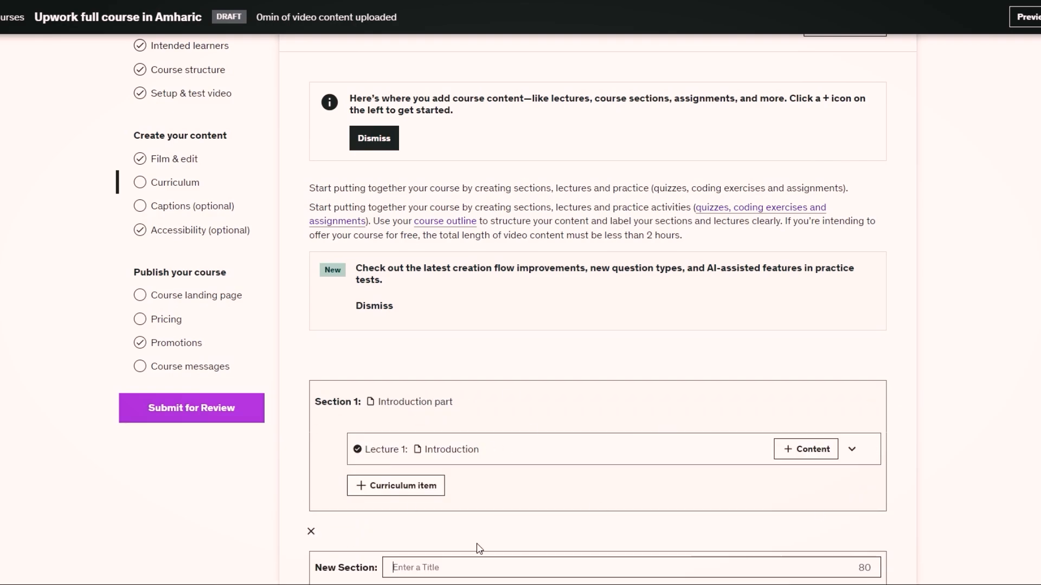
{"action": "scroll", "coordinate": [519, 542], "scroll_direction": "down", "scroll_amount": 3}
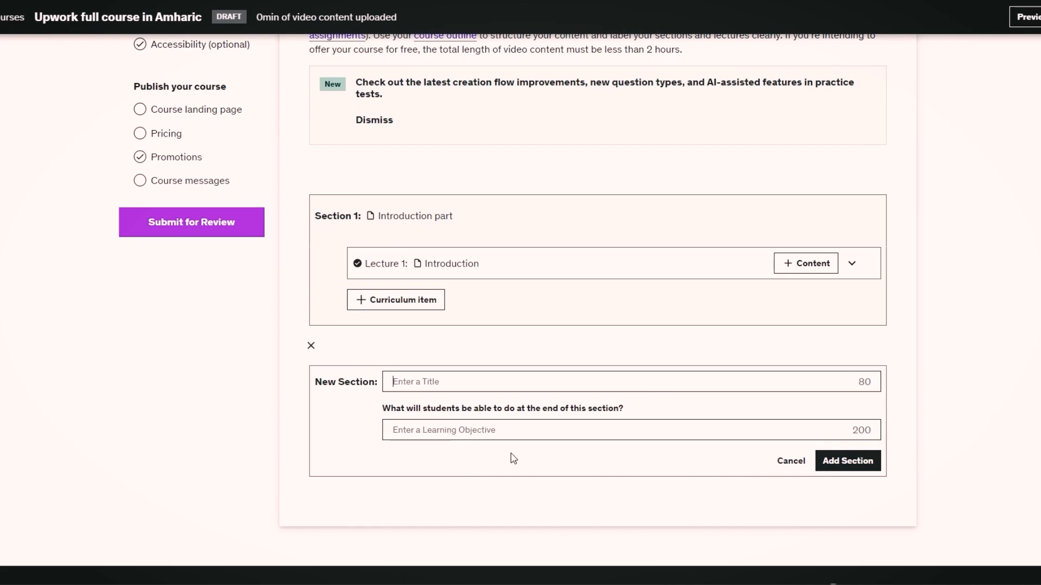
{"action": "left_click", "coordinate": [790, 267]}
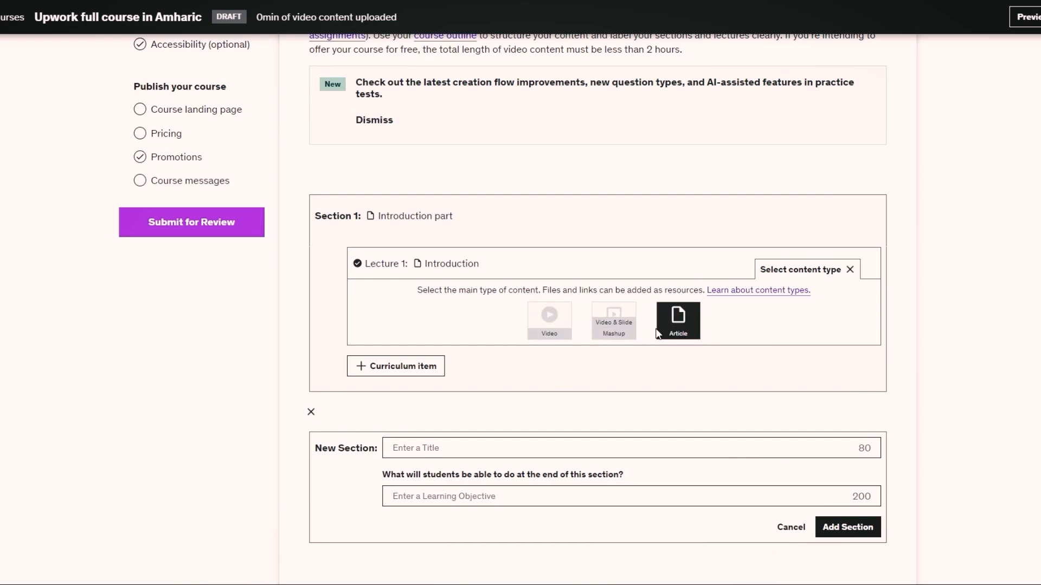
{"action": "left_click", "coordinate": [549, 324]}
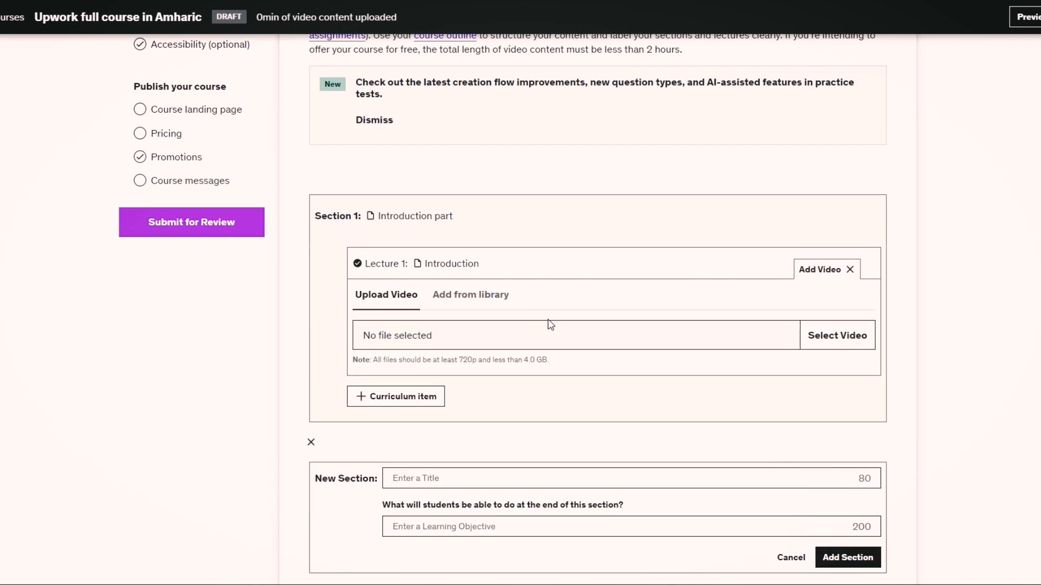
{"action": "left_click", "coordinate": [849, 342]}
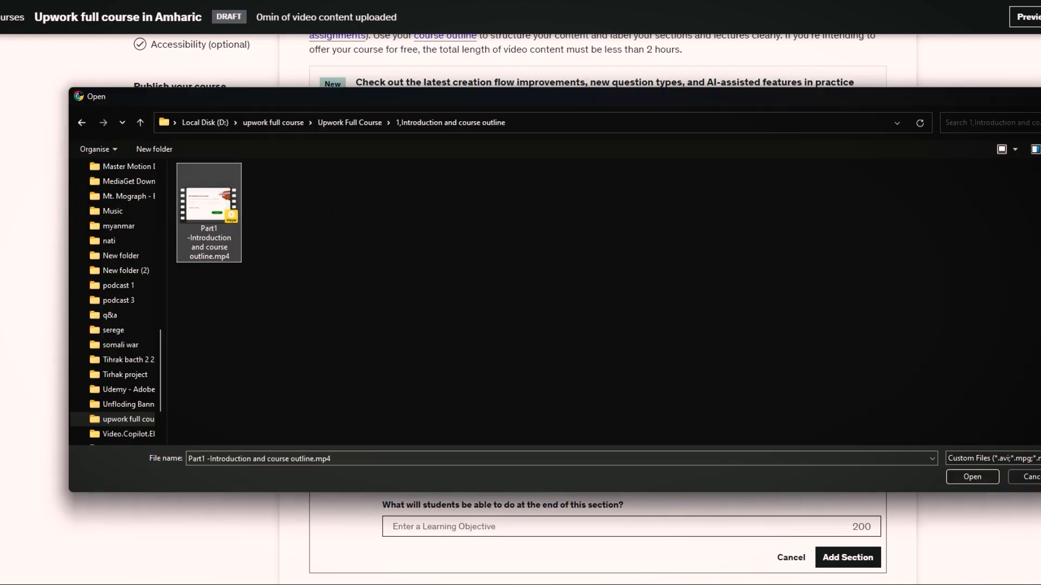
{"action": "left_click", "coordinate": [972, 477]}
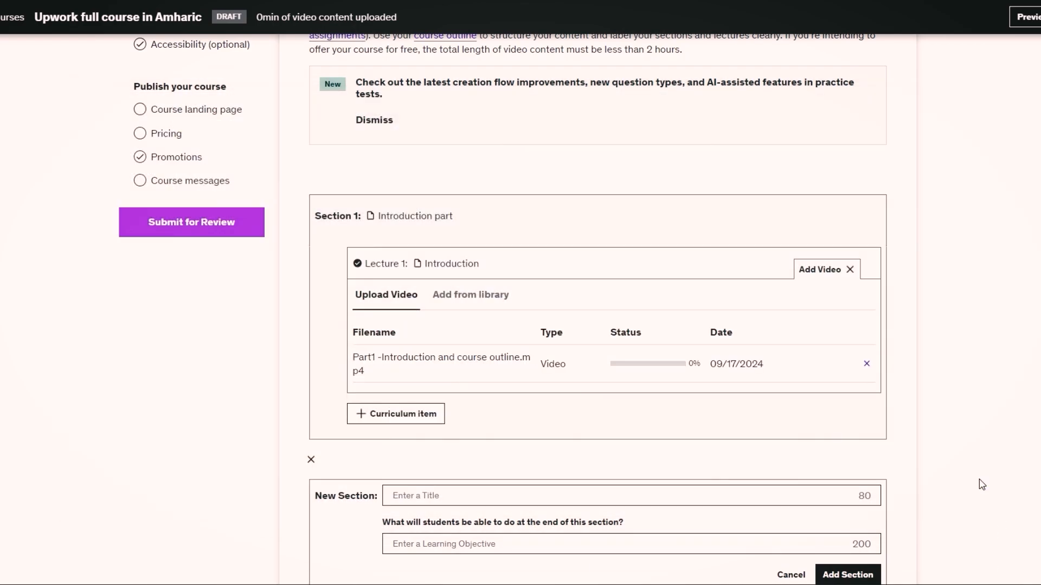
- Add a new section titled "part 2" with the learning objective "The benefits of upwork"
{"action": "scroll", "coordinate": [551, 415], "scroll_direction": "down", "scroll_amount": 3}
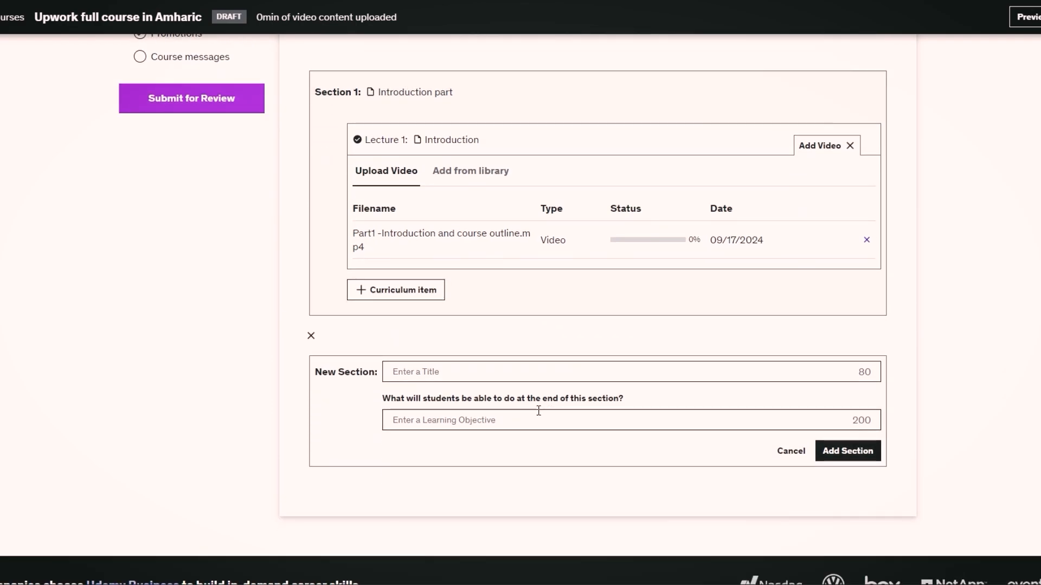
{"action": "left_click", "coordinate": [496, 374]}
{"action": "left_click", "coordinate": [497, 374]}
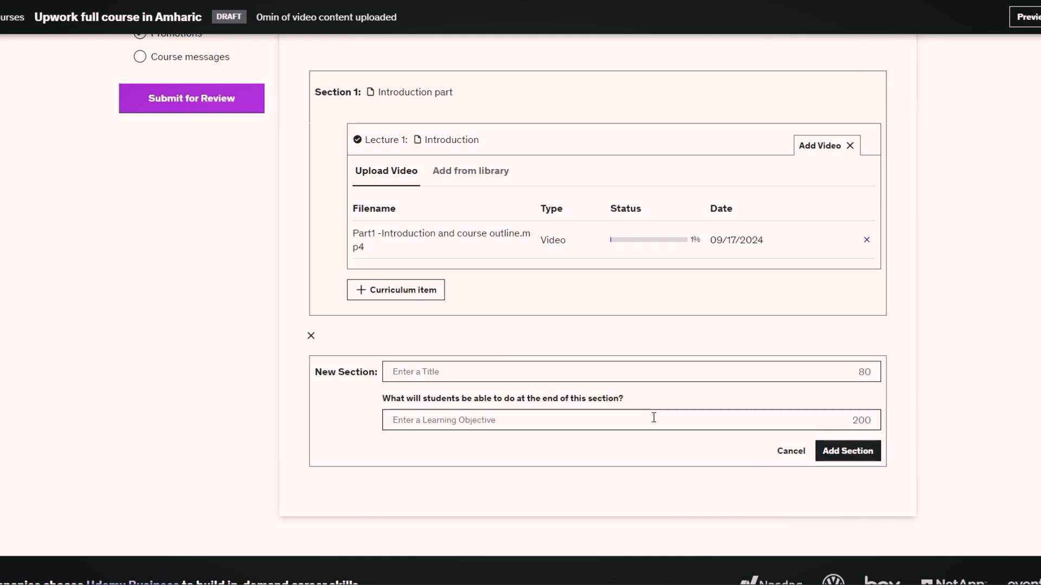
{"action": "left_click", "coordinate": [474, 381]}
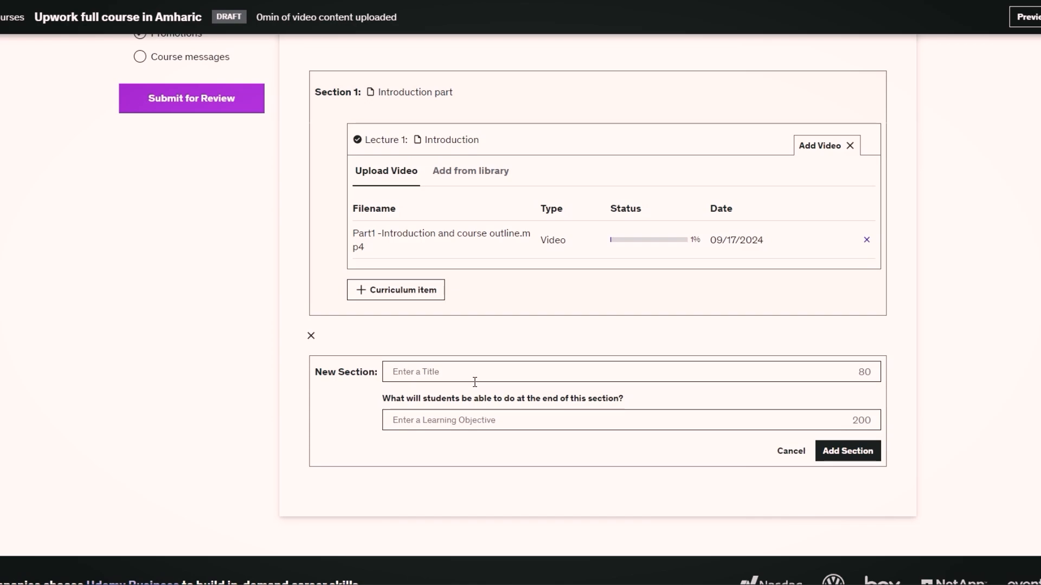
{"action": "type", "text": "part 2"}
{"action": "left_click", "coordinate": [487, 419]}
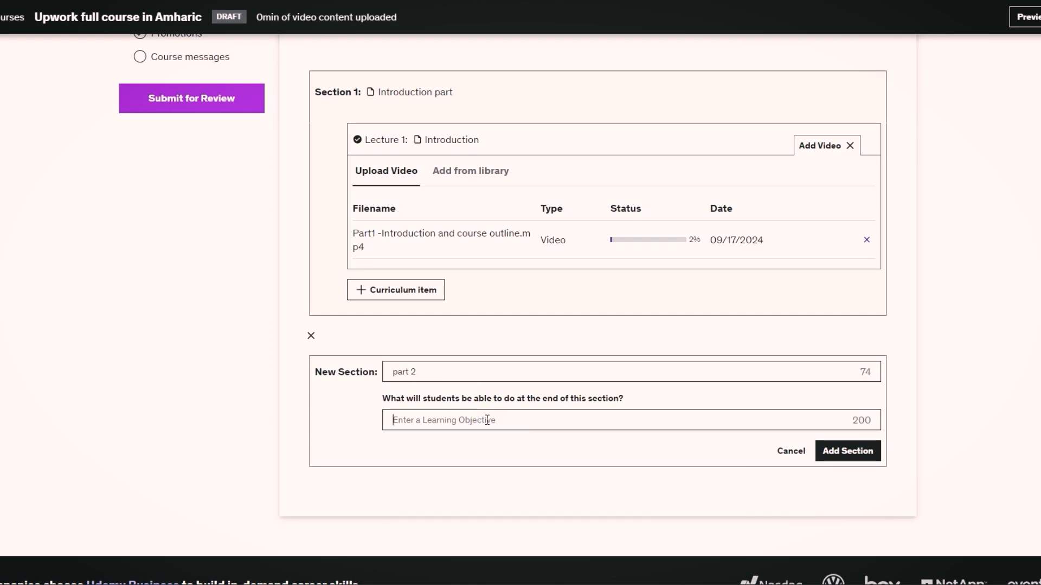
{"action": "type", "text": "\\"}
{"action": "key", "text": "BackSpace"}
{"action": "type", "text": "The benefits of upwork"}
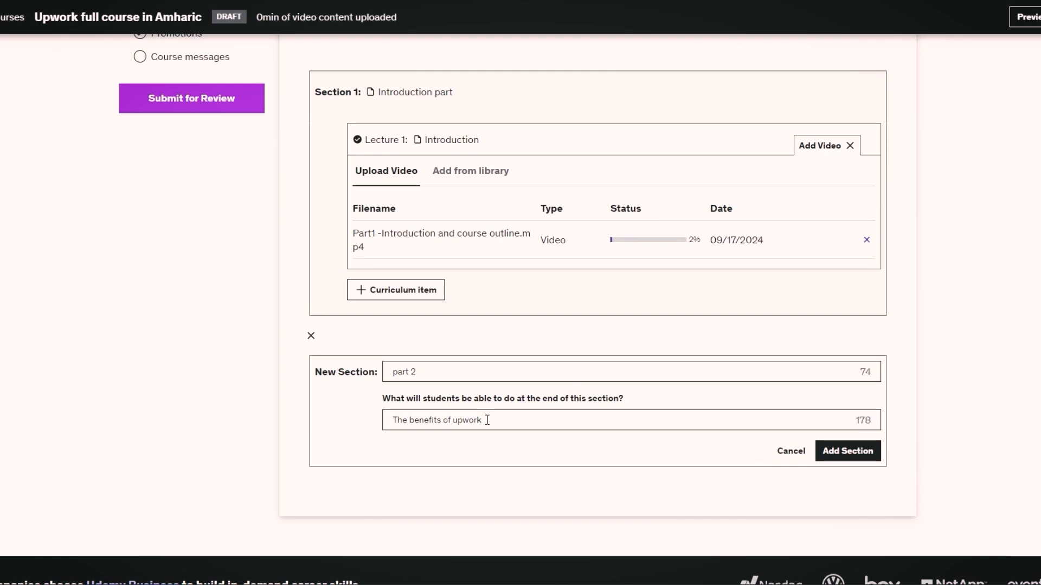
{"action": "left_click", "coordinate": [852, 451]}
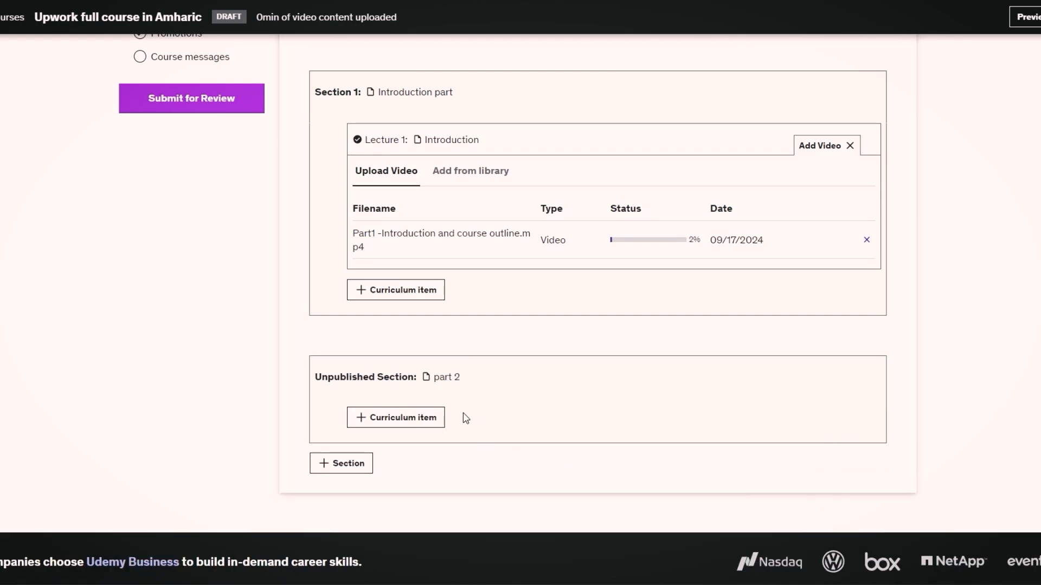
- Add a lecture titled "The benefits of Upwork" to the "part 2" section and open its content options
{"action": "left_click", "coordinate": [362, 464]}
{"action": "scroll", "coordinate": [574, 491], "scroll_direction": "down", "scroll_amount": 3}
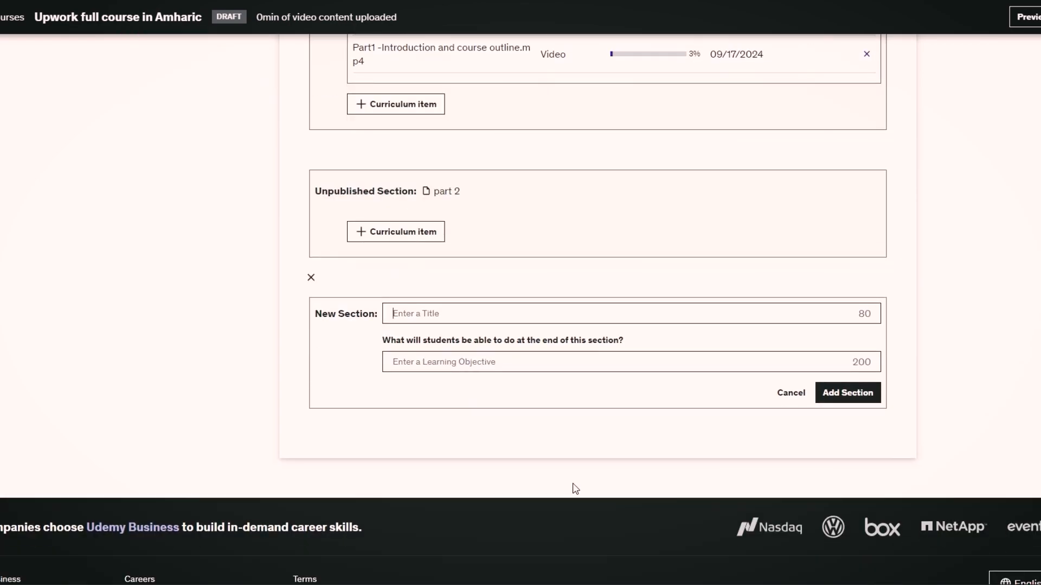
{"action": "left_click", "coordinate": [356, 231]}
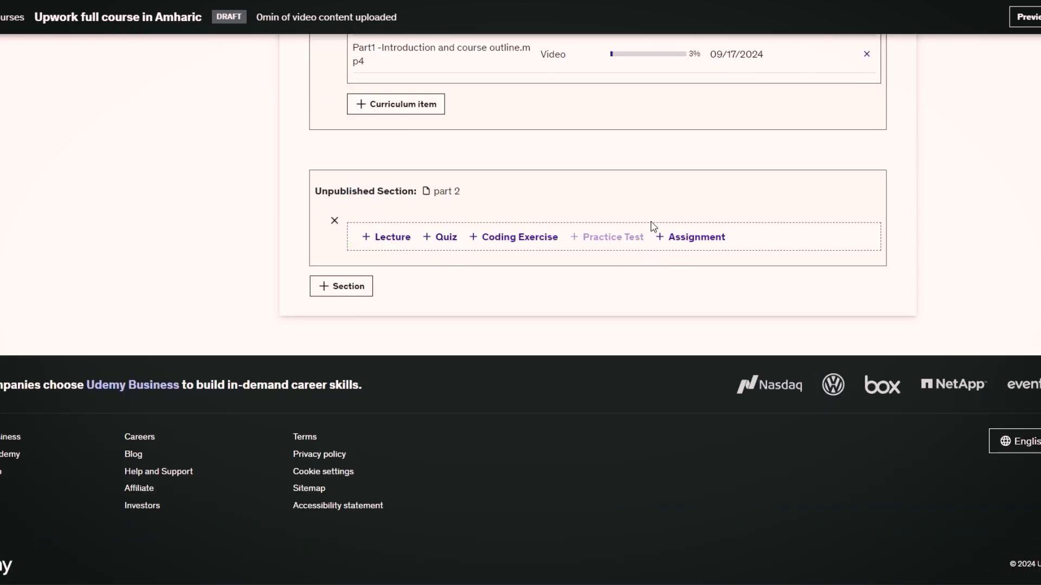
{"action": "left_click", "coordinate": [374, 237]}
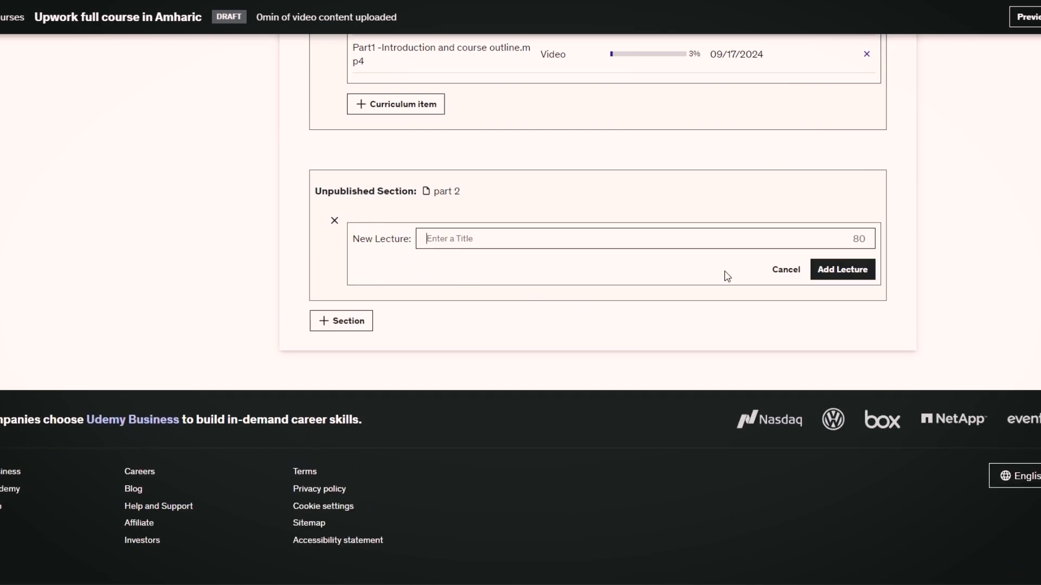
{"action": "type", "text": "The benefits of Upwork"}
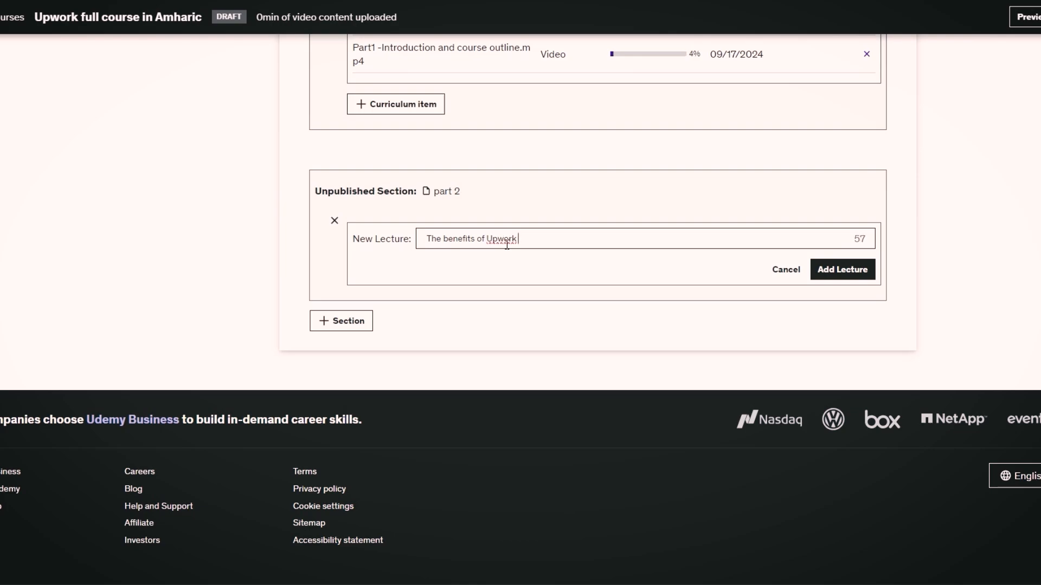
{"action": "left_click", "coordinate": [843, 271]}
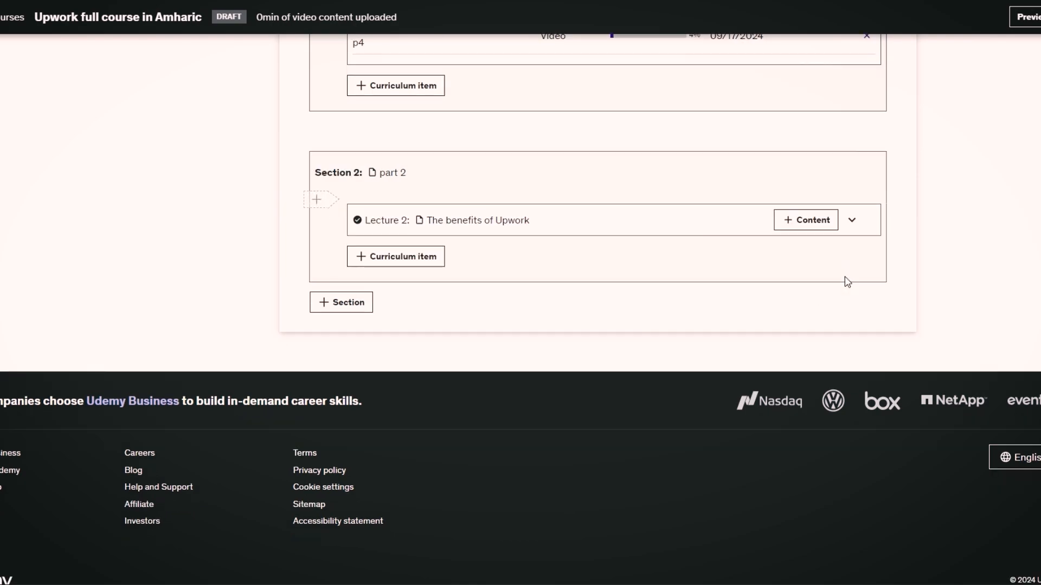
{"action": "left_click", "coordinate": [790, 222]}
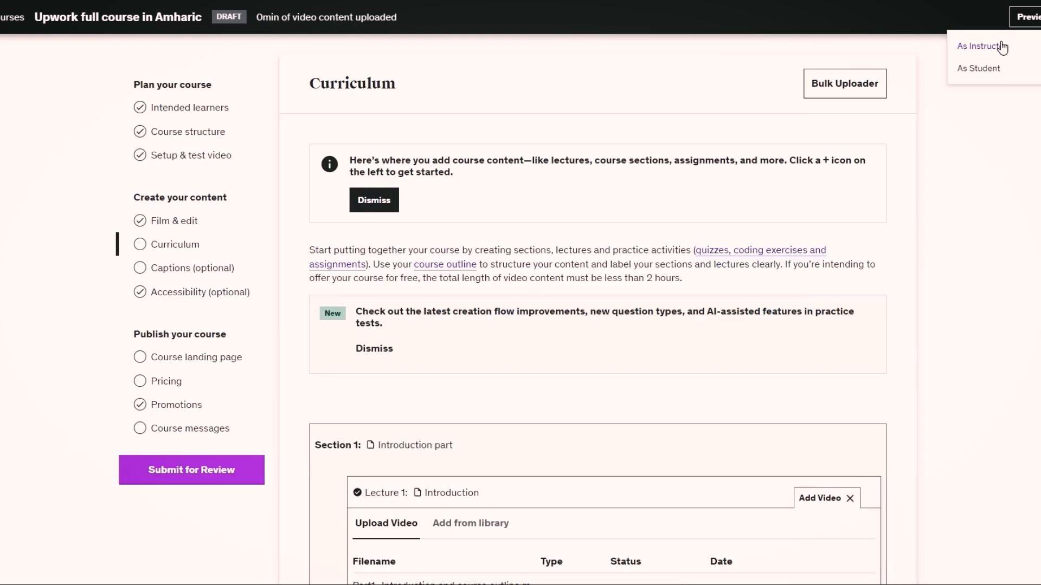
- Preview the course as an instructor and as a student, reading through its overview, and close both previews
{"action": "left_click", "coordinate": [1003, 43]}
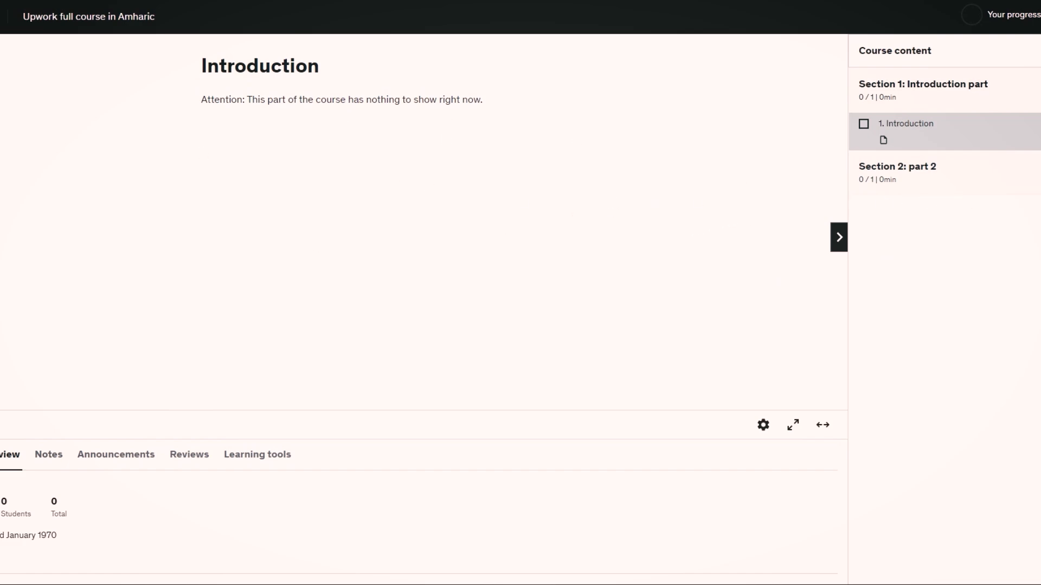
{"action": "key", "text": "ctrl+w"}
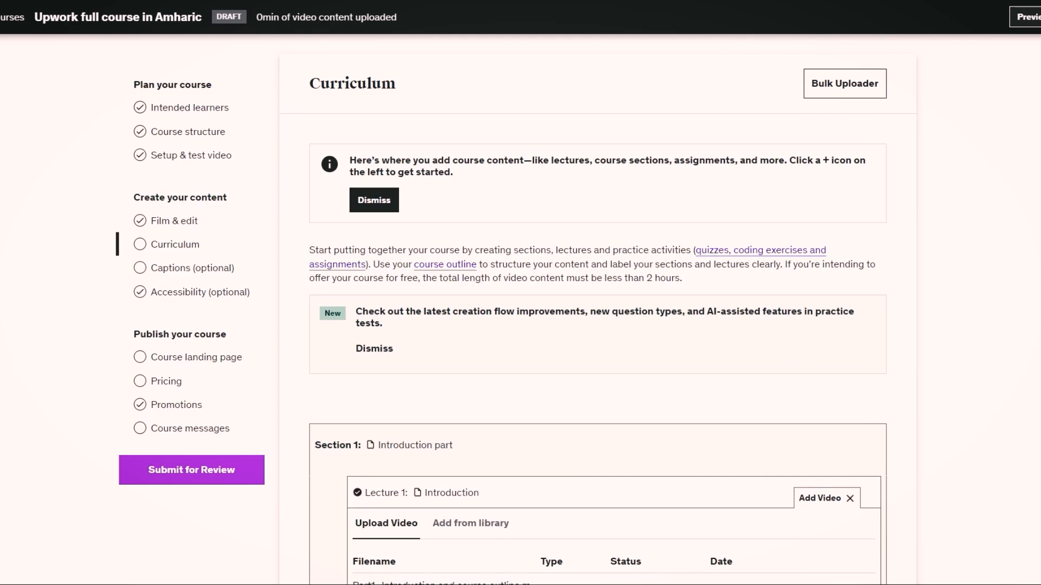
{"action": "left_click", "coordinate": [1025, 16]}
{"action": "left_click", "coordinate": [1016, 69]}
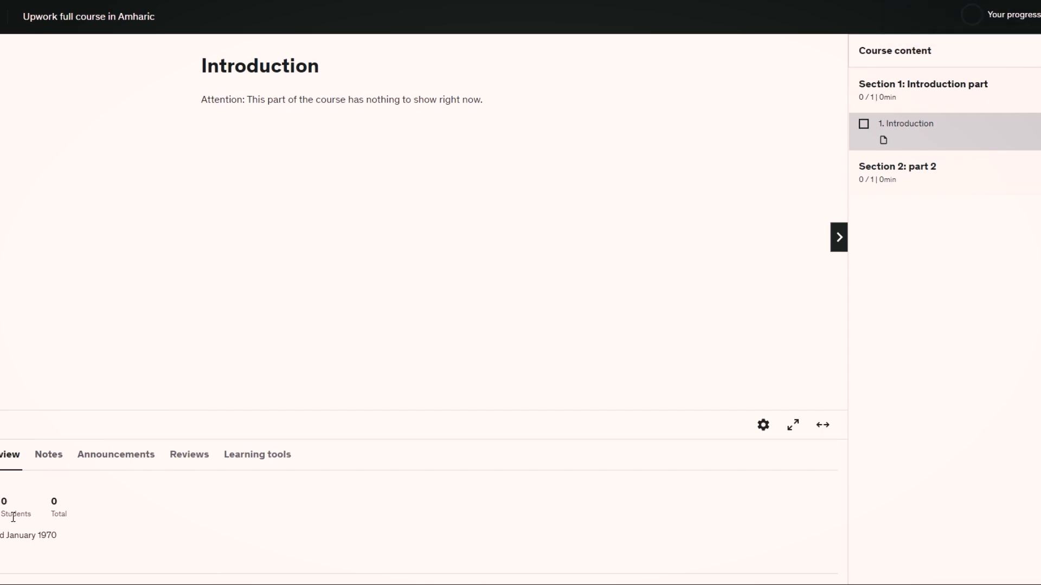
{"action": "scroll", "coordinate": [210, 525], "scroll_direction": "down", "scroll_amount": 8}
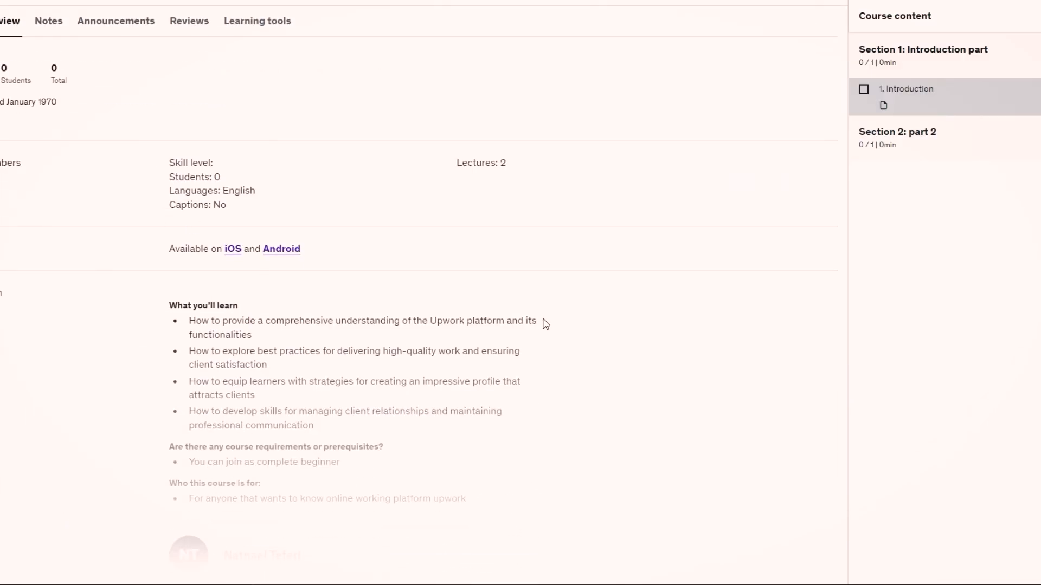
{"action": "scroll", "coordinate": [544, 323], "scroll_direction": "down", "scroll_amount": 5}
{"action": "scroll", "coordinate": [544, 324], "scroll_direction": "up", "scroll_amount": 12}
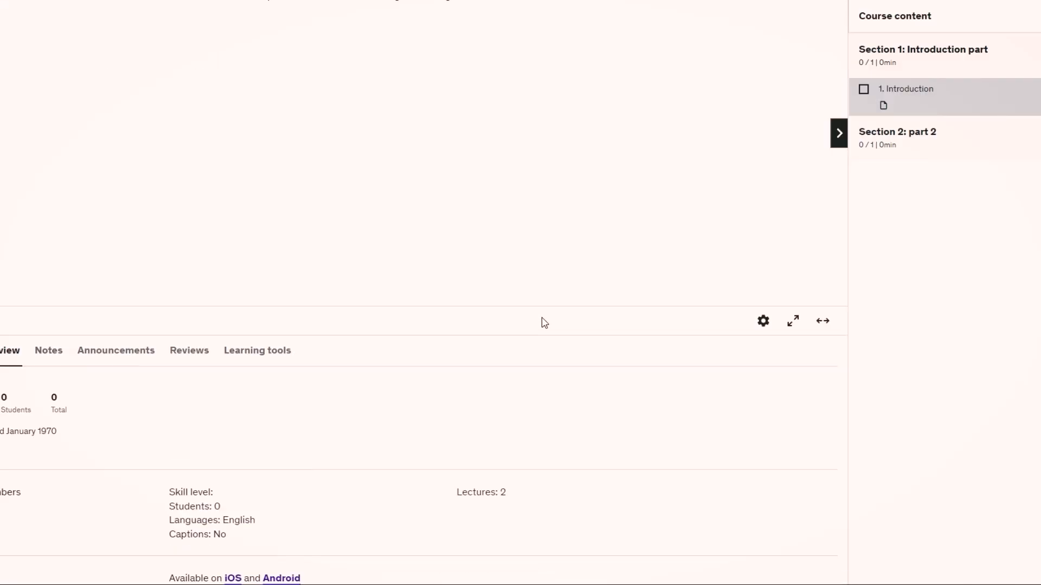
{"action": "key", "text": "ctrl+w"}
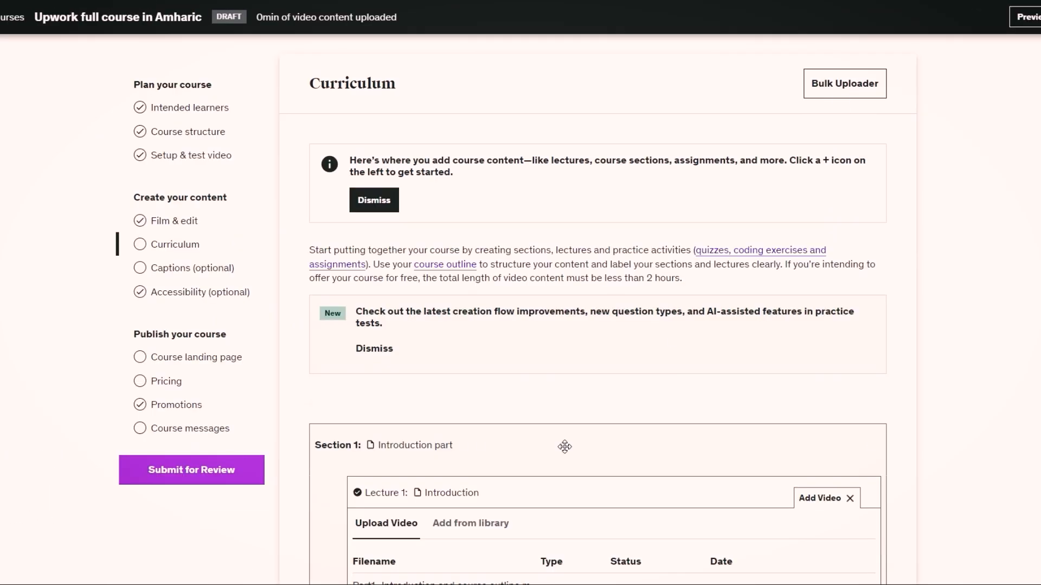
- Look through the curriculum sections and check the upload status of each lecture's video
{"action": "scroll", "coordinate": [569, 377], "scroll_direction": "down", "scroll_amount": 3}
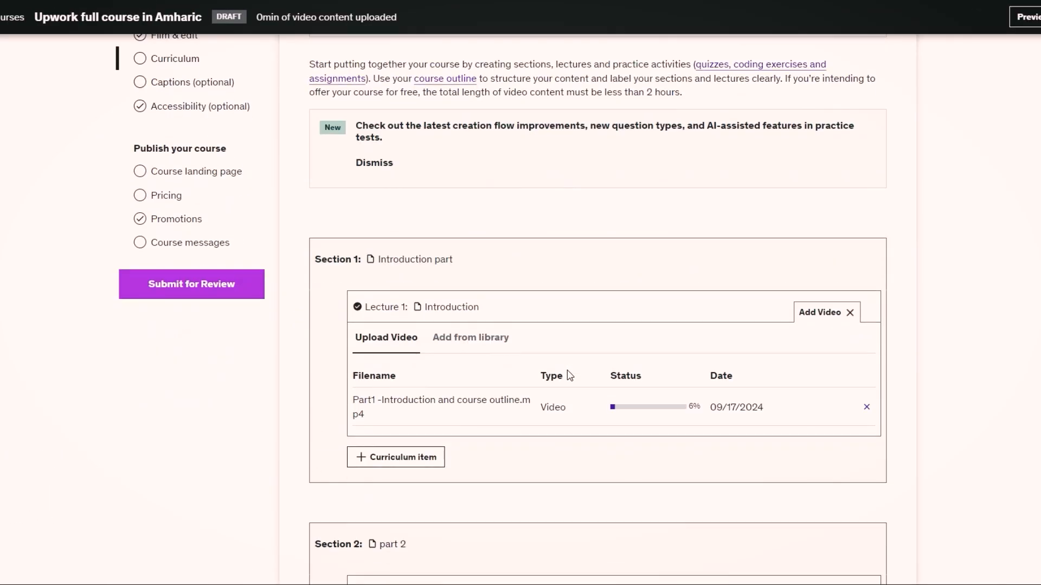
{"action": "scroll", "coordinate": [569, 375], "scroll_direction": "down", "scroll_amount": 4}
{"action": "scroll", "coordinate": [570, 376], "scroll_direction": "up", "scroll_amount": 5}
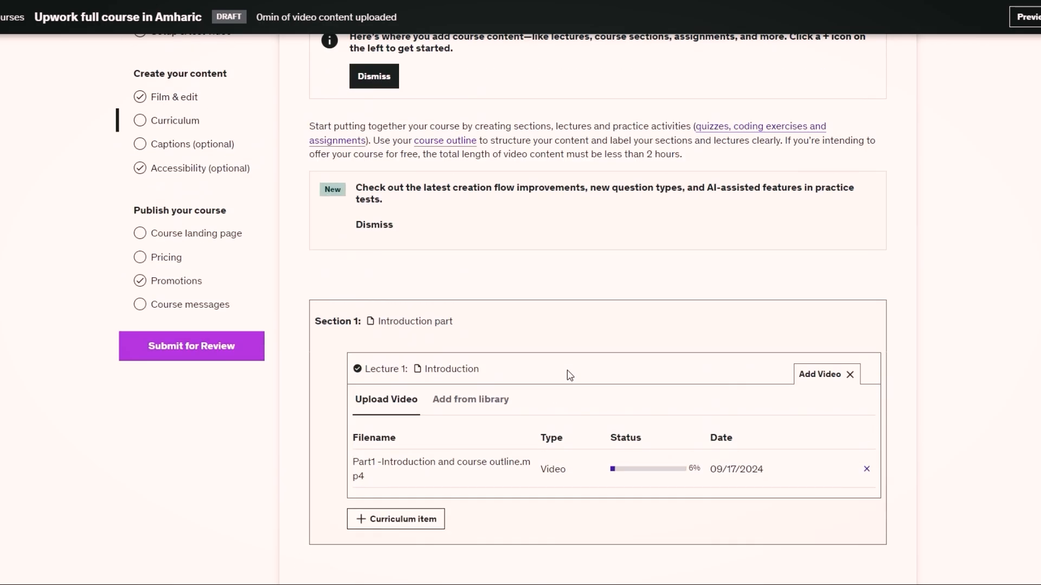
{"action": "scroll", "coordinate": [569, 376], "scroll_direction": "up", "scroll_amount": 2}
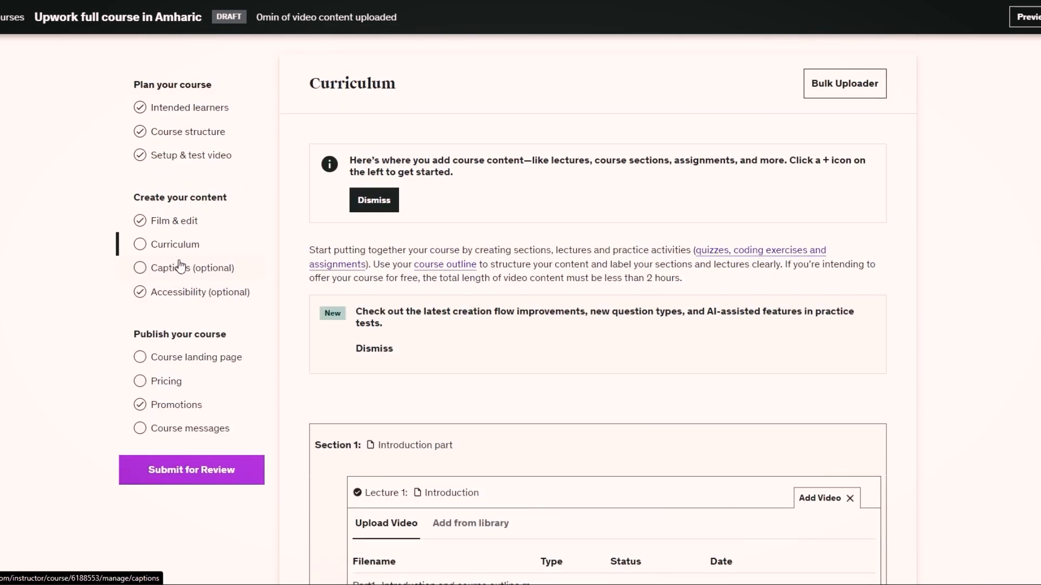
{"action": "scroll", "coordinate": [659, 522], "scroll_direction": "down", "scroll_amount": 20}
{"action": "scroll", "coordinate": [660, 522], "scroll_direction": "up", "scroll_amount": 20}
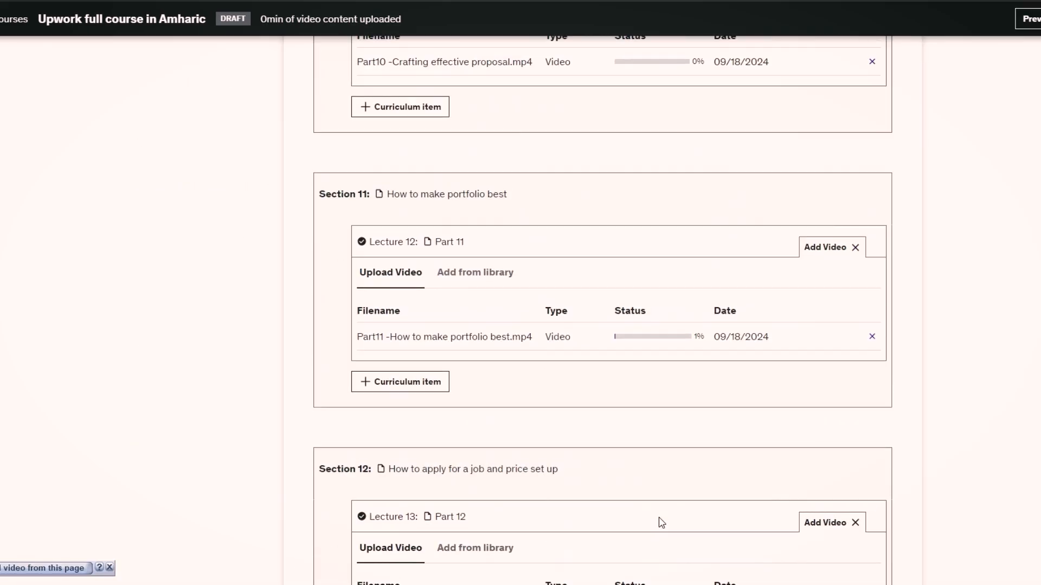
{"action": "scroll", "coordinate": [660, 522], "scroll_direction": "up", "scroll_amount": 15}
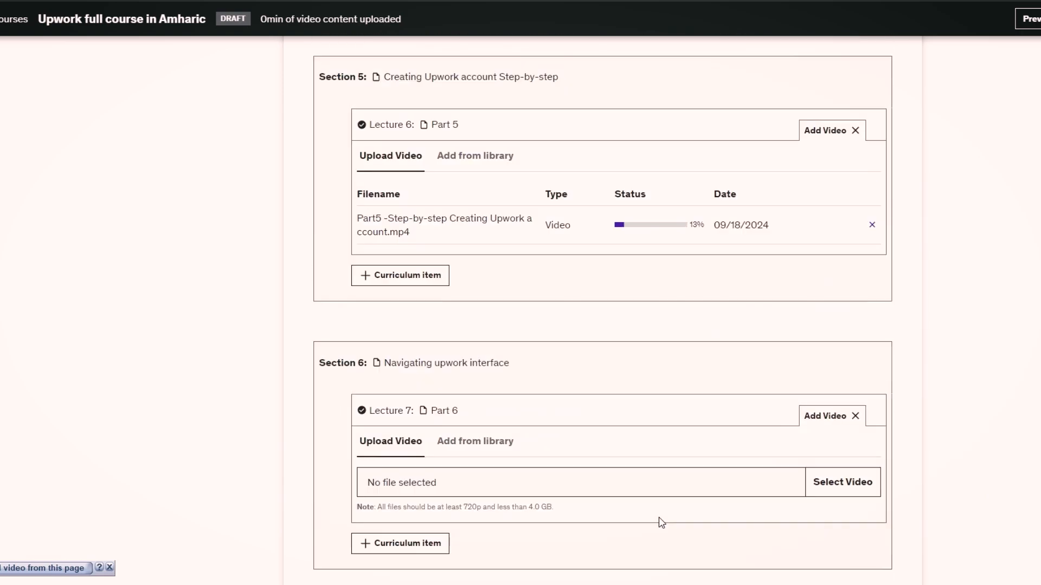
{"action": "scroll", "coordinate": [662, 522], "scroll_direction": "up", "scroll_amount": 10}
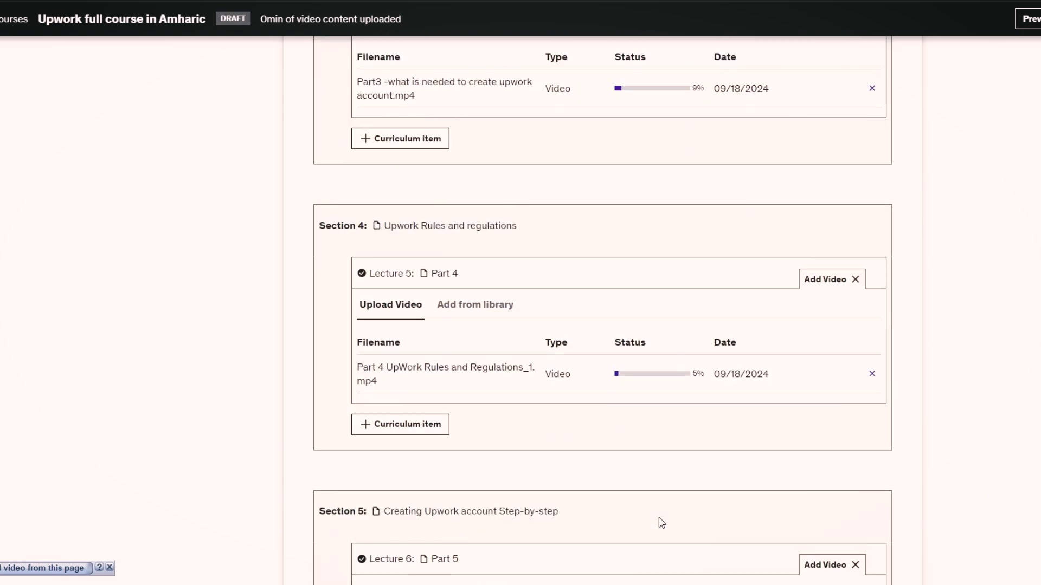
{"action": "scroll", "coordinate": [661, 522], "scroll_direction": "up", "scroll_amount": 10}
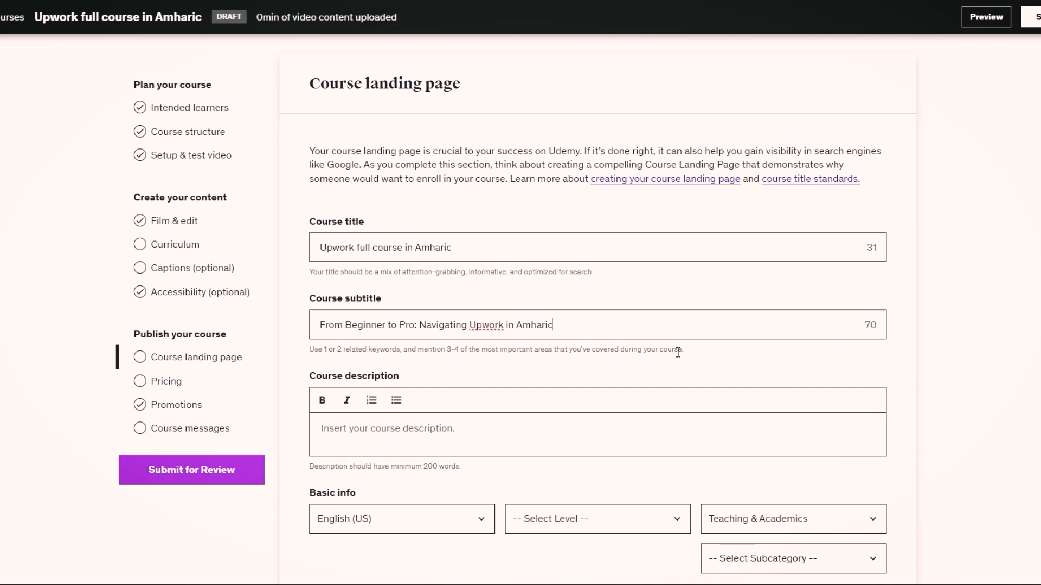
- Paste the prepared Upwork course text into the course description of the landing page
{"action": "left_click", "coordinate": [469, 429]}
{"action": "key", "text": "ctrl+v"}
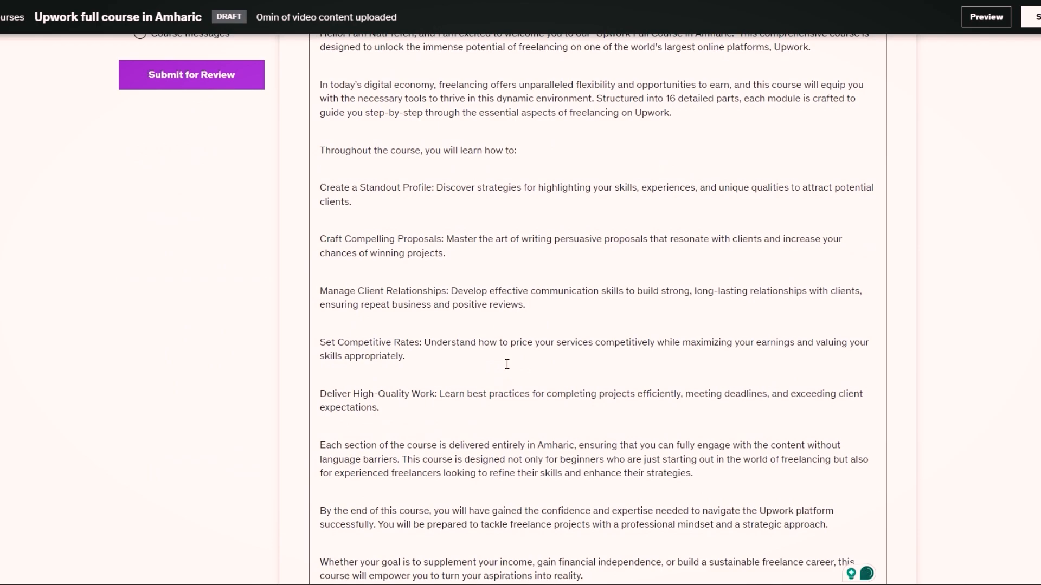
{"action": "scroll", "coordinate": [507, 364], "scroll_direction": "down", "scroll_amount": 3}
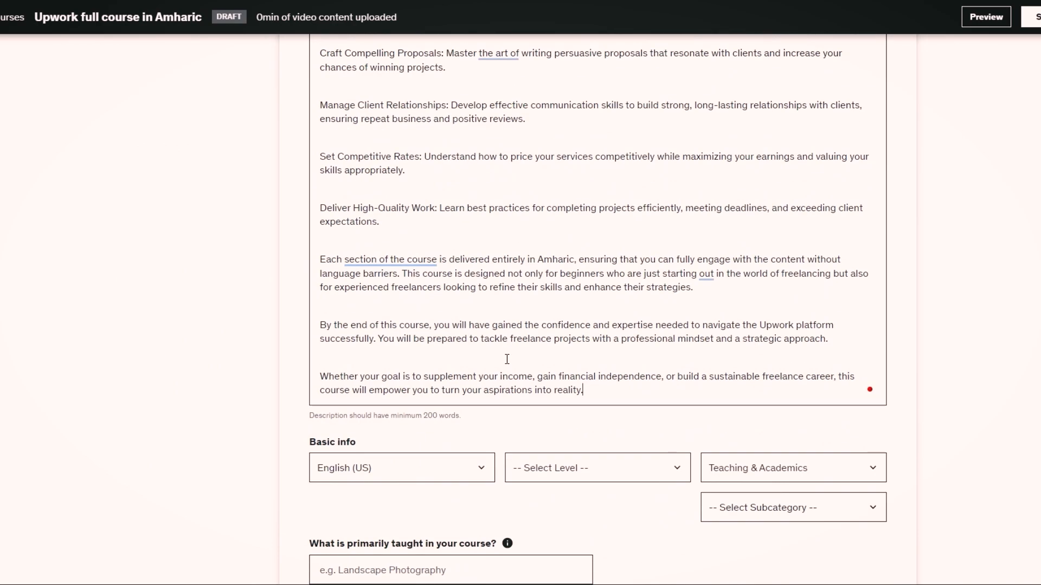
- Set the course's basic info to English (US), All Levels and the Online Education subcategory
{"action": "scroll", "coordinate": [507, 359], "scroll_direction": "down", "scroll_amount": 3}
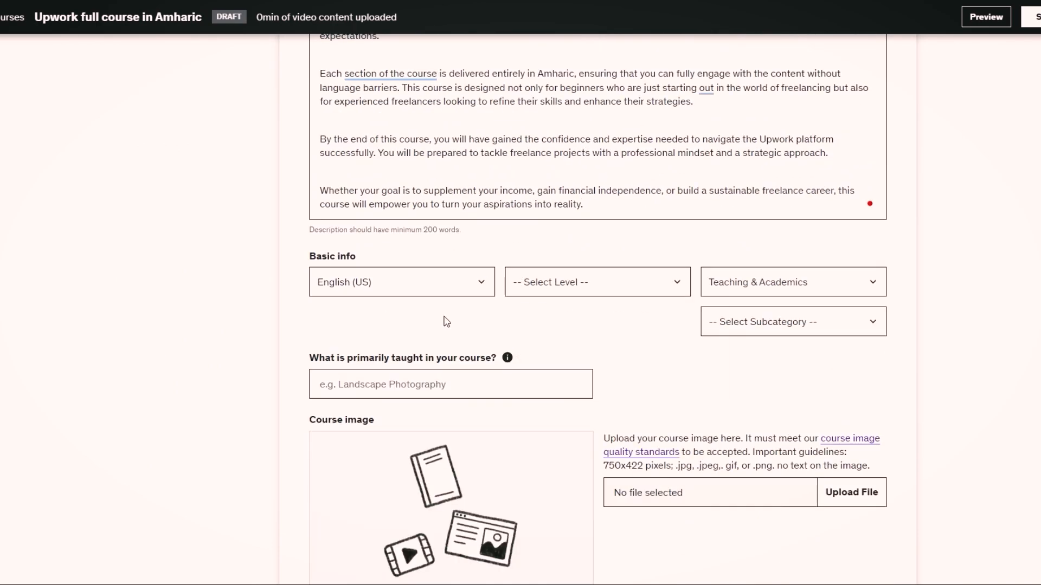
{"action": "left_click", "coordinate": [488, 286]}
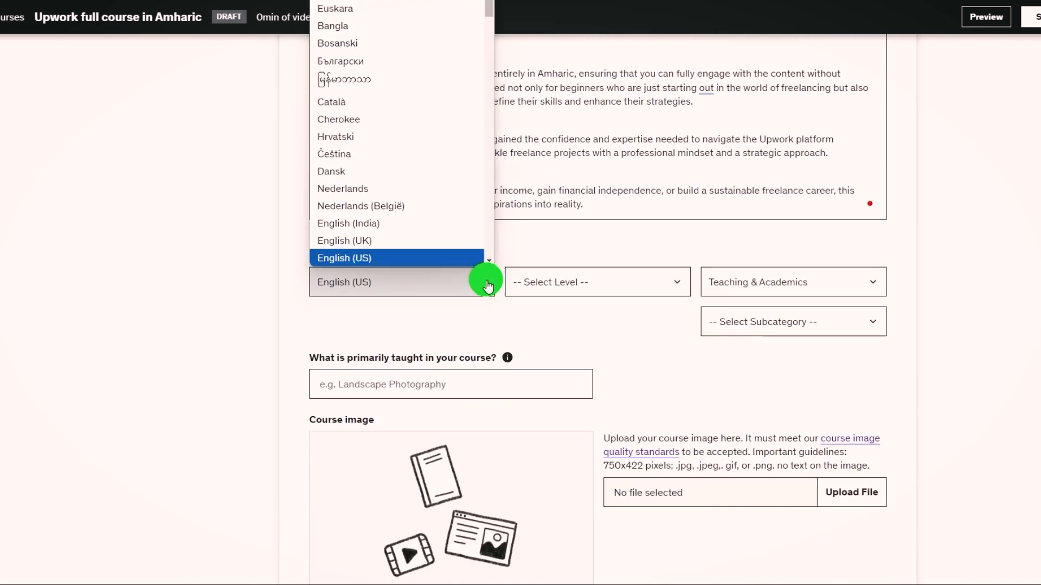
{"action": "left_click", "coordinate": [464, 259]}
{"action": "left_click", "coordinate": [680, 281]}
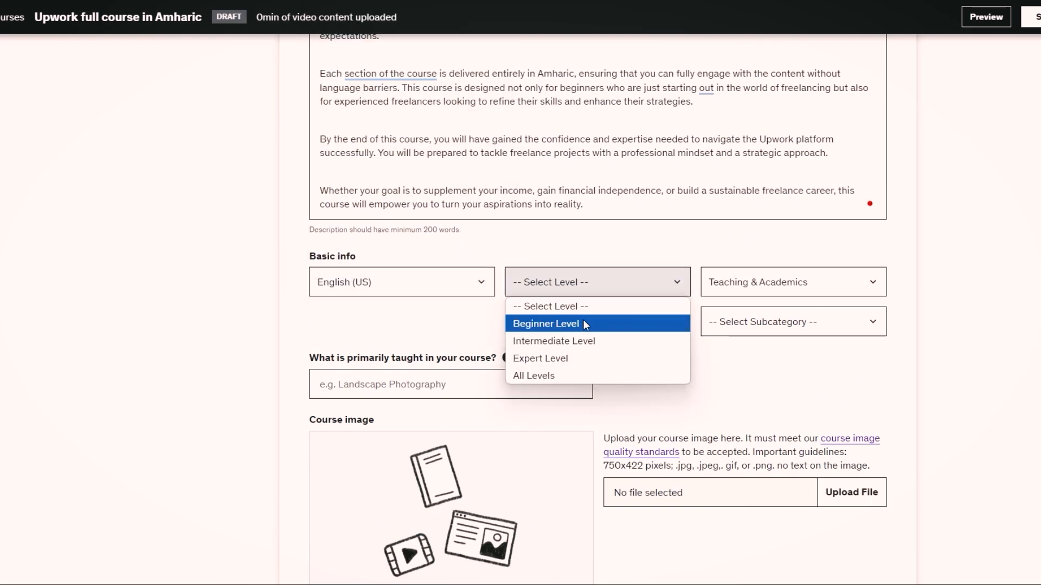
{"action": "left_click", "coordinate": [577, 374]}
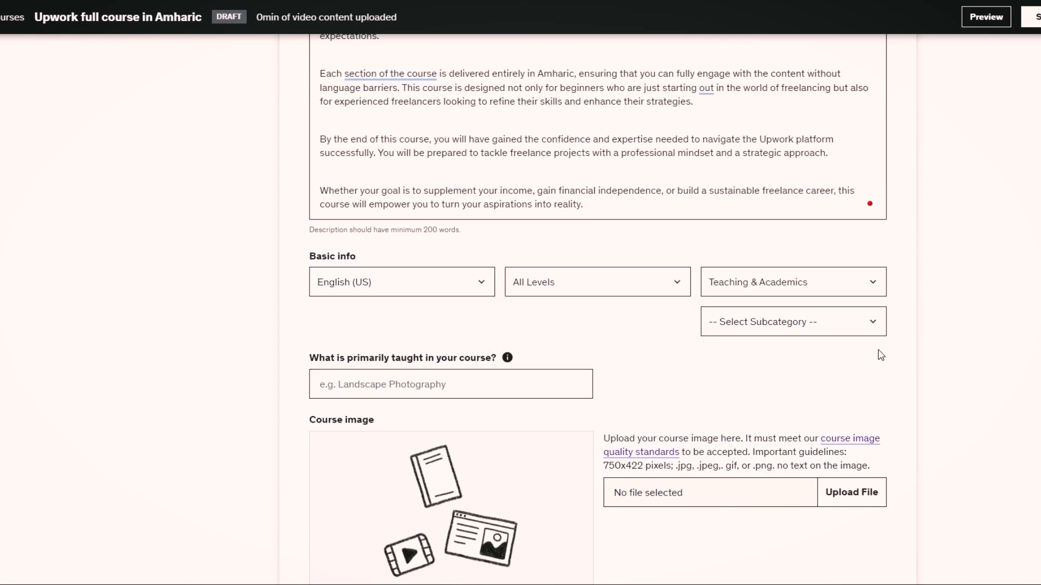
{"action": "left_click", "coordinate": [872, 325]}
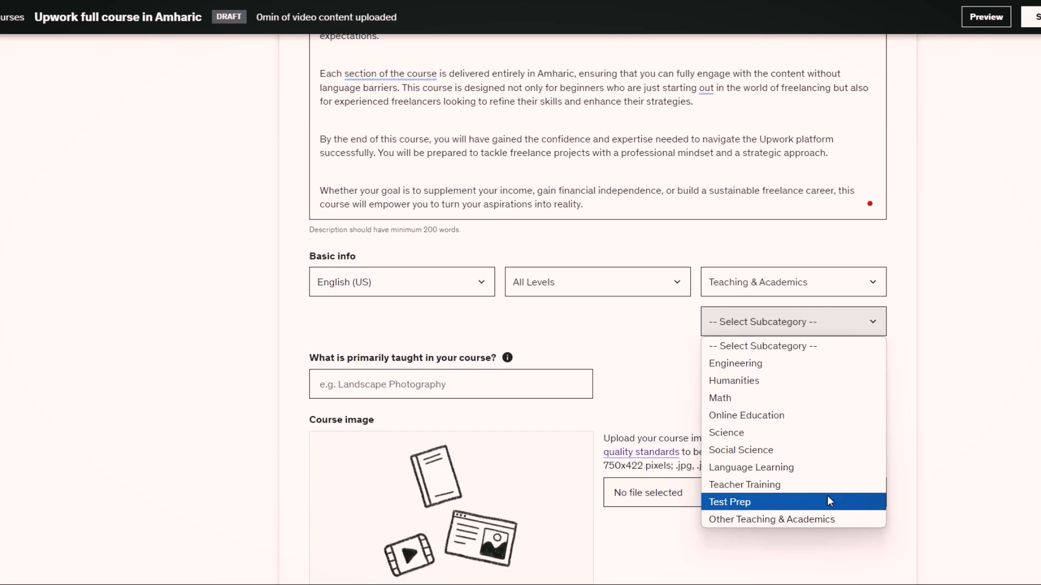
{"action": "left_click", "coordinate": [813, 416]}
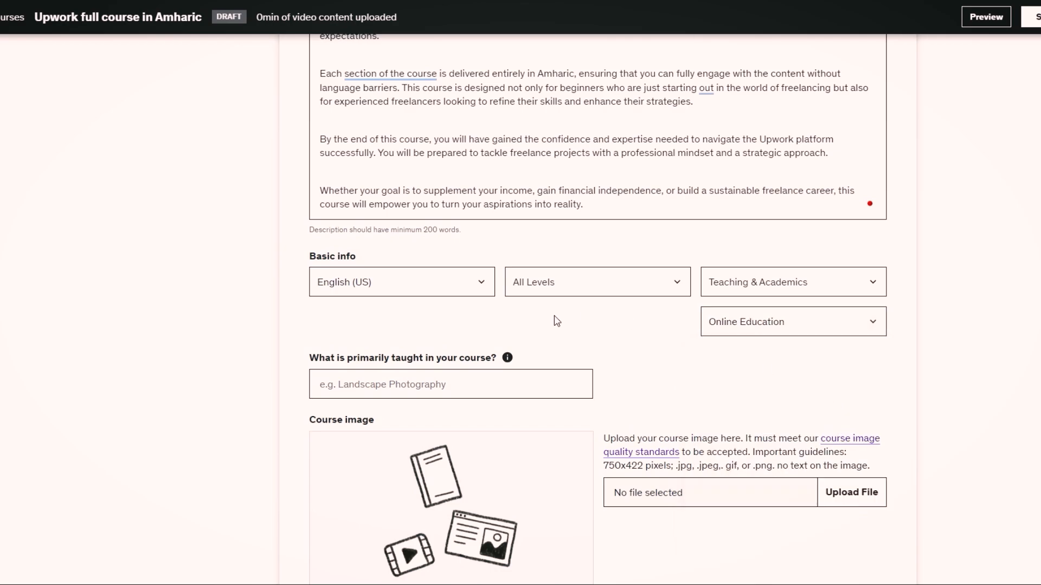
- Propose "Upwork in Amharic" as the topic primarily taught in the course
{"action": "type", "text": "Upwork "}
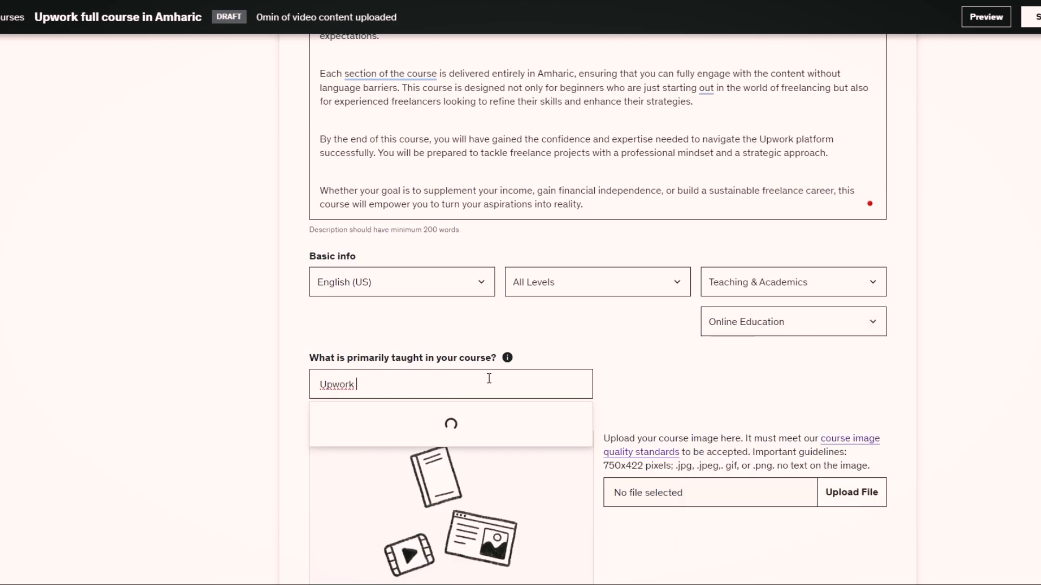
{"action": "type", "text": "in Amharic"}
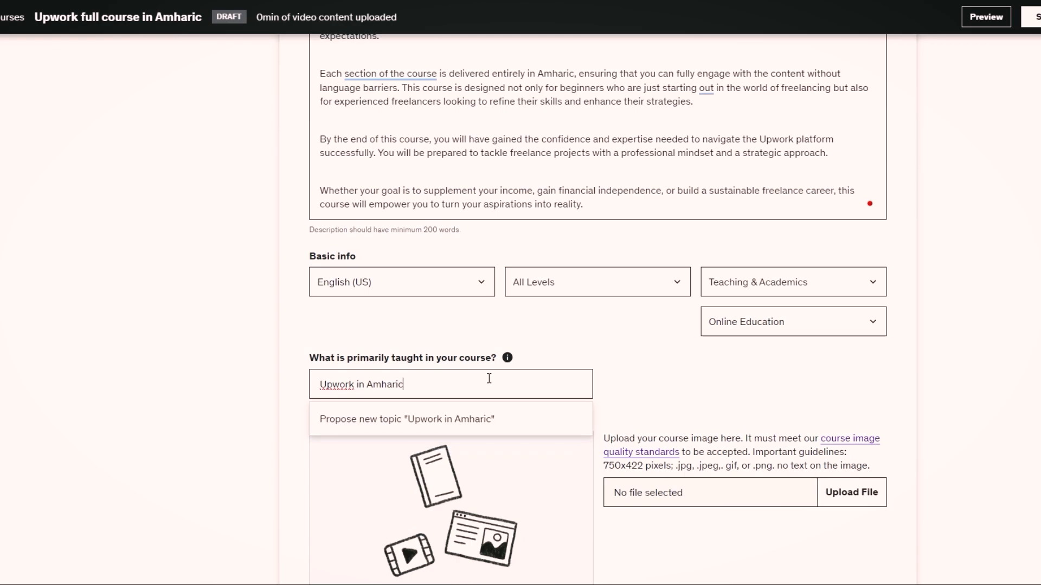
{"action": "key", "text": "Return"}
- Upload the "Upwork Full Course" thumbnail as the course image
{"action": "scroll", "coordinate": [629, 401], "scroll_direction": "down", "scroll_amount": 3}
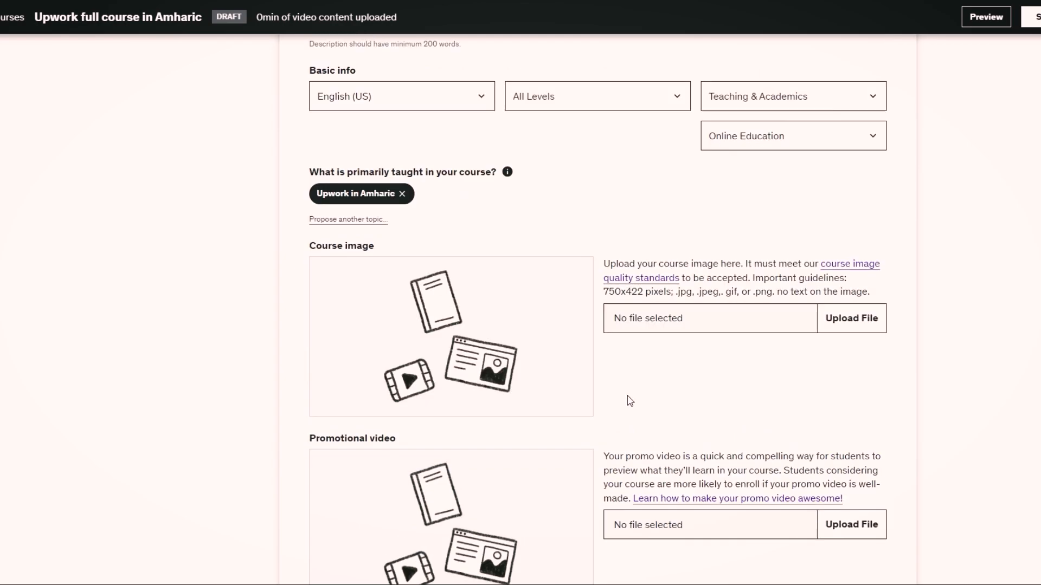
{"action": "scroll", "coordinate": [630, 401], "scroll_direction": "down", "scroll_amount": 2}
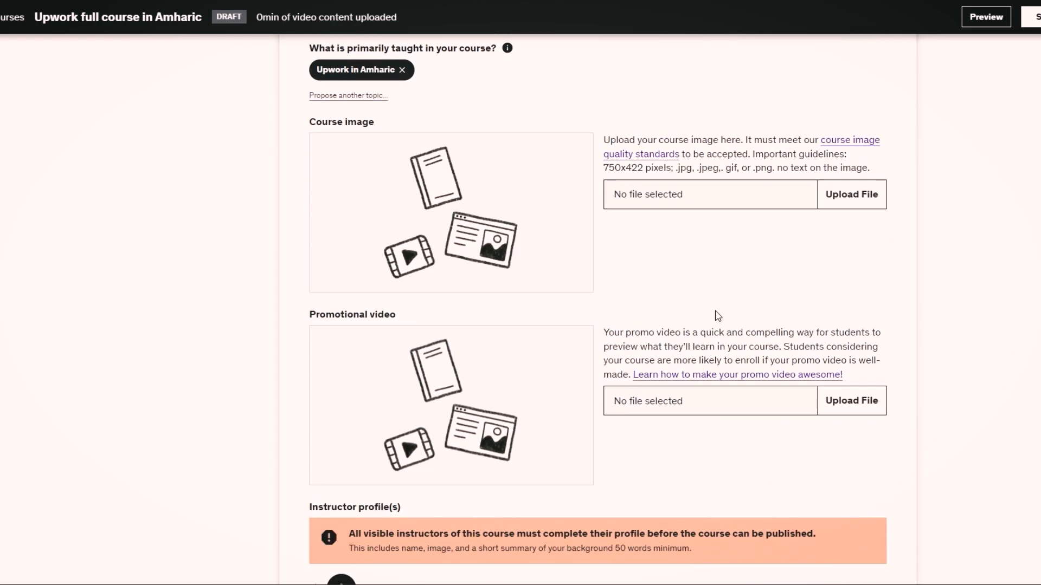
{"action": "scroll", "coordinate": [560, 185], "scroll_direction": "up", "scroll_amount": 1}
{"action": "left_click", "coordinate": [859, 283]}
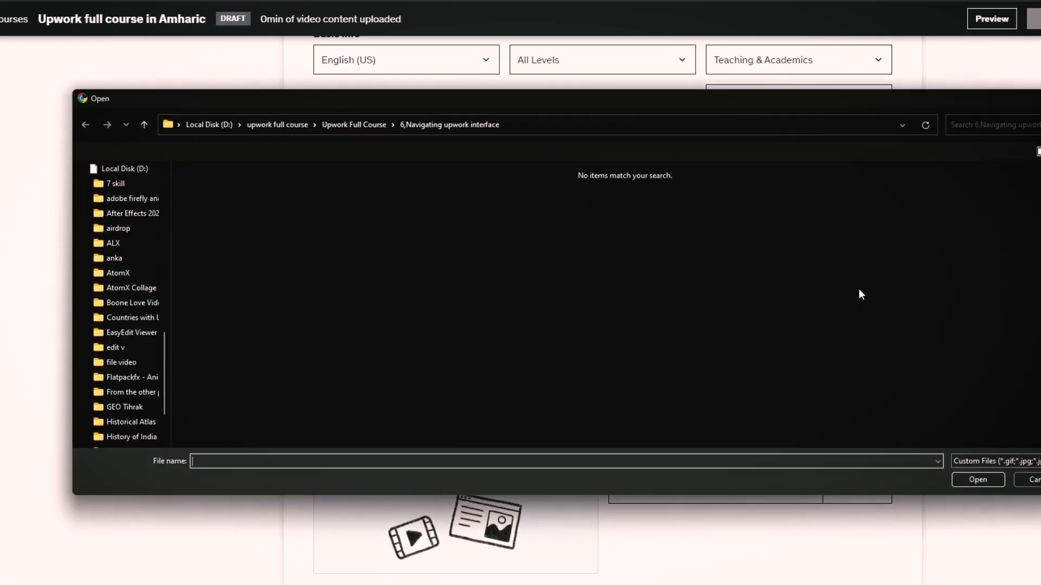
{"action": "left_click", "coordinate": [988, 480]}
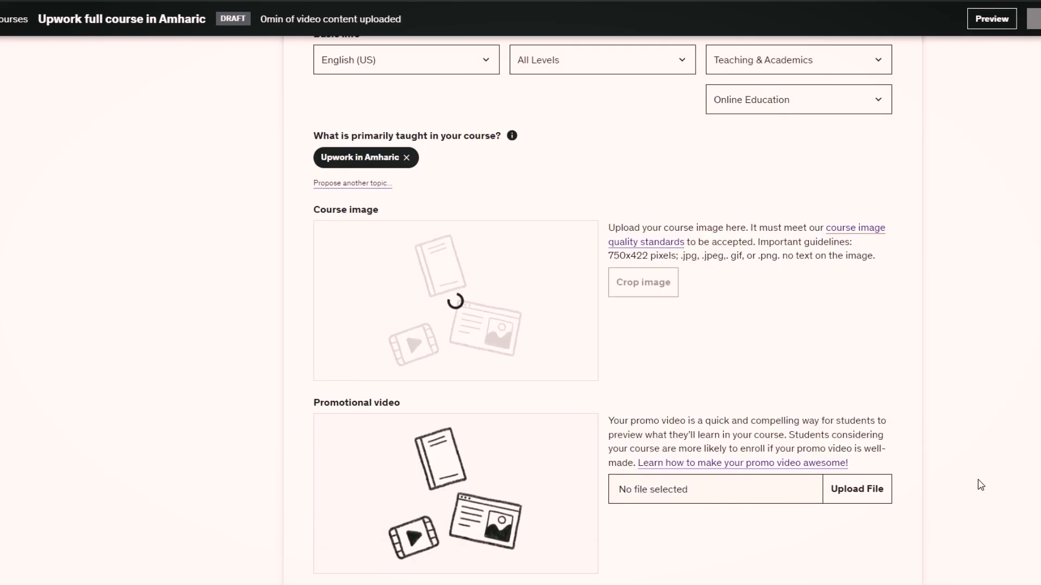
- Upload "Part0 -Introduction_1.mp4" as the course's promotional video
{"action": "scroll", "coordinate": [935, 483], "scroll_direction": "down", "scroll_amount": 3}
{"action": "left_click", "coordinate": [840, 305]}
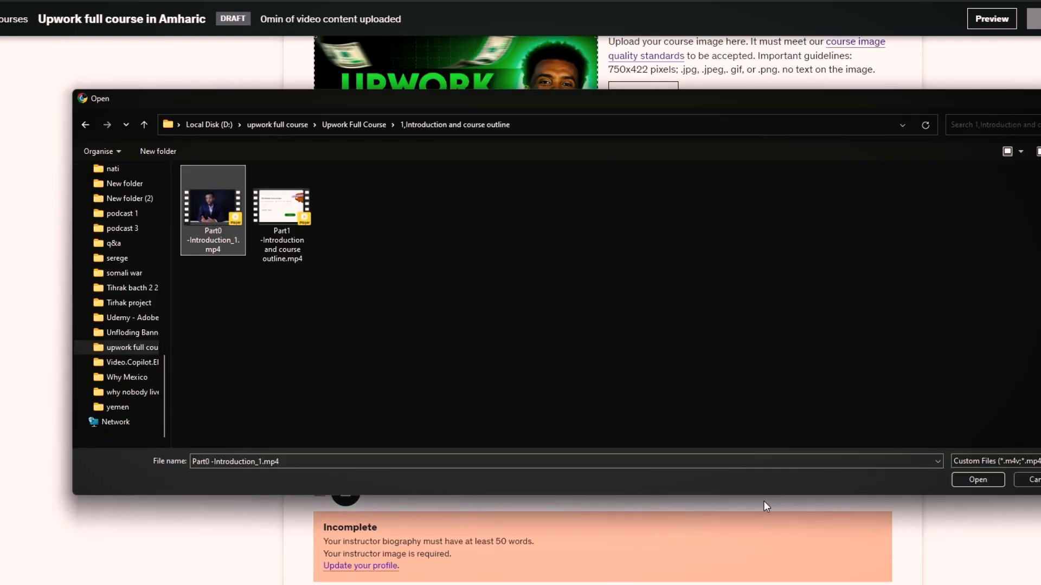
{"action": "left_click", "coordinate": [987, 480]}
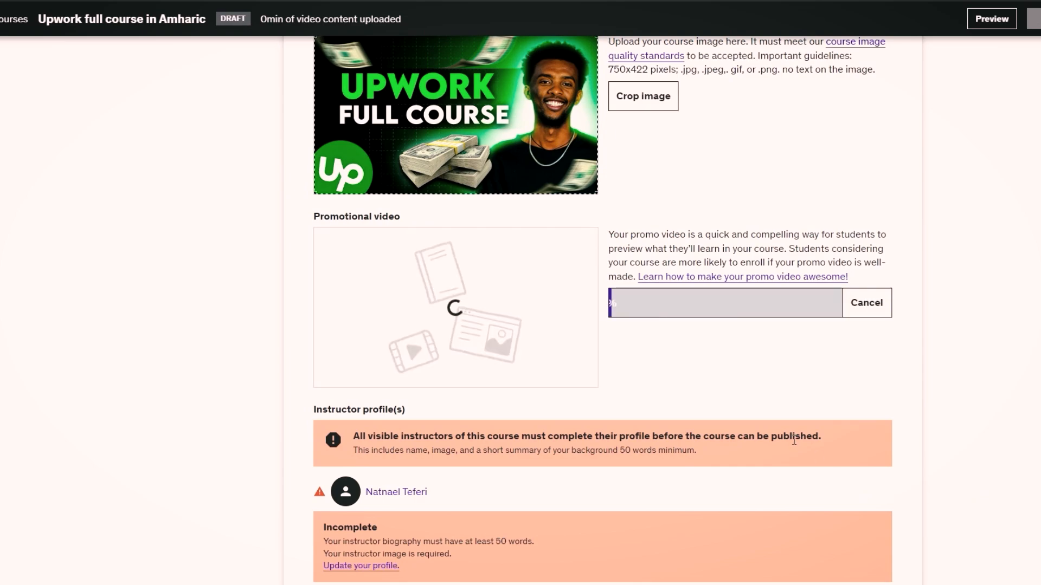
- Open the incomplete instructor profile for updating, set its headline to "Upwork" and save the profile
{"action": "scroll", "coordinate": [795, 440], "scroll_direction": "down", "scroll_amount": 1}
{"action": "scroll", "coordinate": [792, 441], "scroll_direction": "down", "scroll_amount": 4}
{"action": "scroll", "coordinate": [787, 439], "scroll_direction": "up", "scroll_amount": 3}
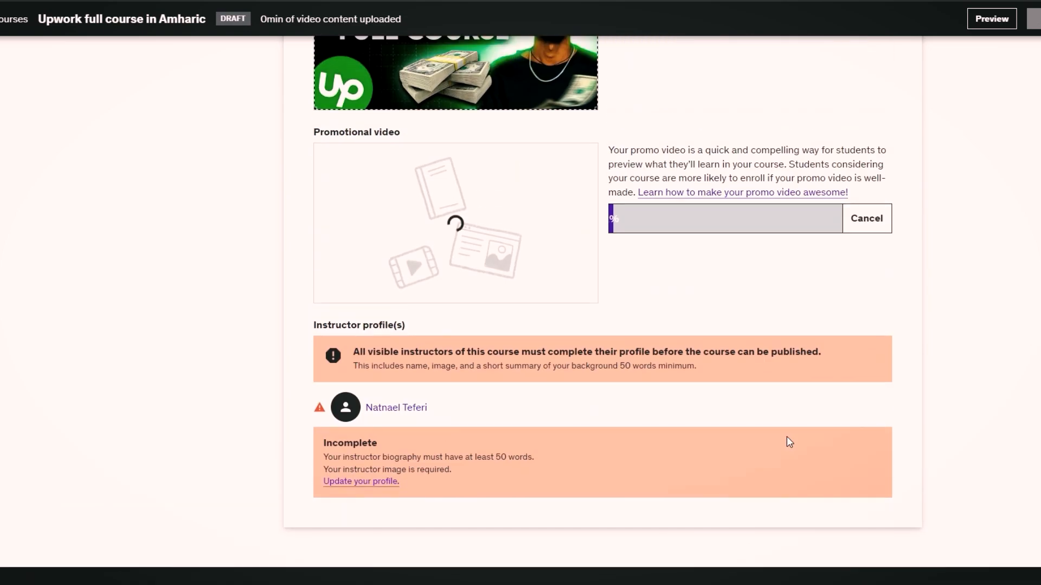
{"action": "scroll", "coordinate": [625, 412], "scroll_direction": "up", "scroll_amount": 2}
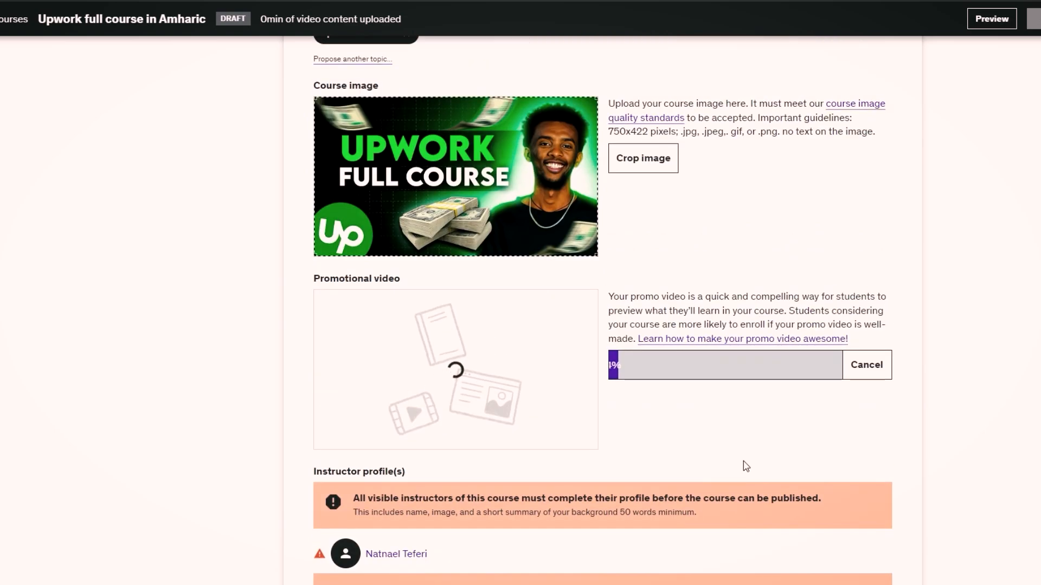
{"action": "scroll", "coordinate": [557, 461], "scroll_direction": "down", "scroll_amount": 5}
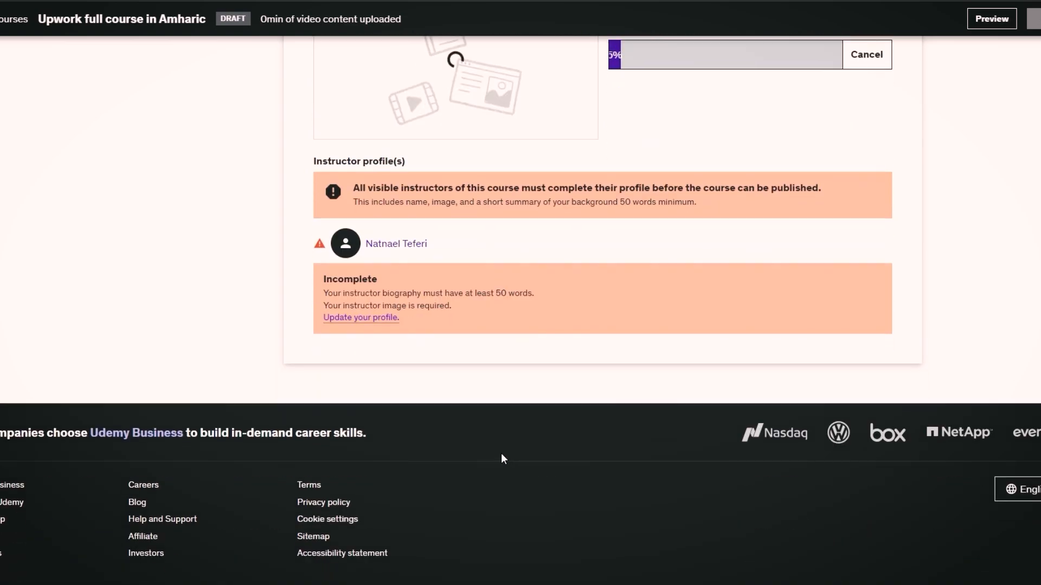
{"action": "left_click", "coordinate": [365, 320]}
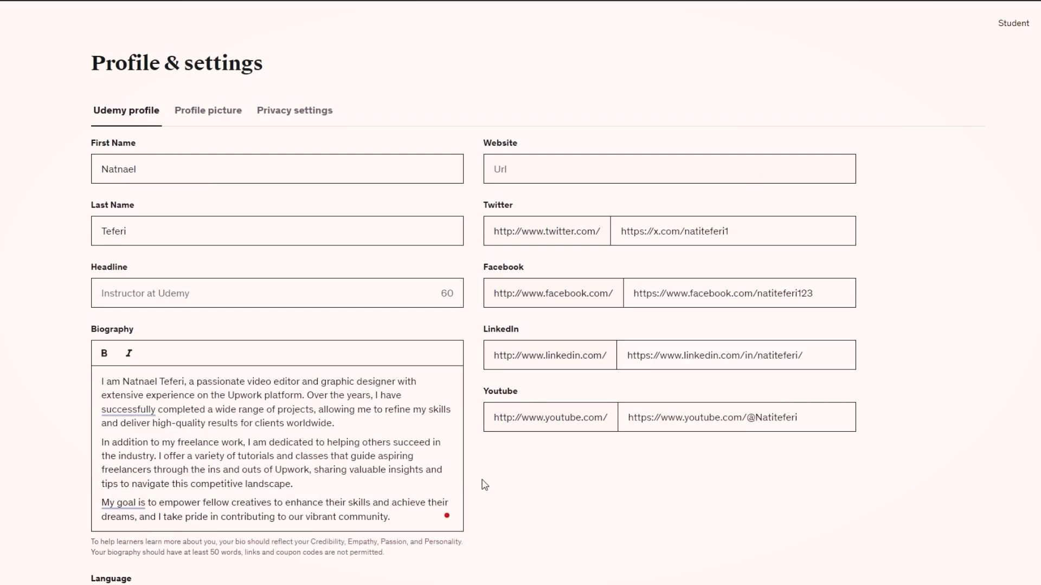
{"action": "scroll", "coordinate": [459, 461], "scroll_direction": "down", "scroll_amount": 3}
{"action": "left_click", "coordinate": [118, 542]}
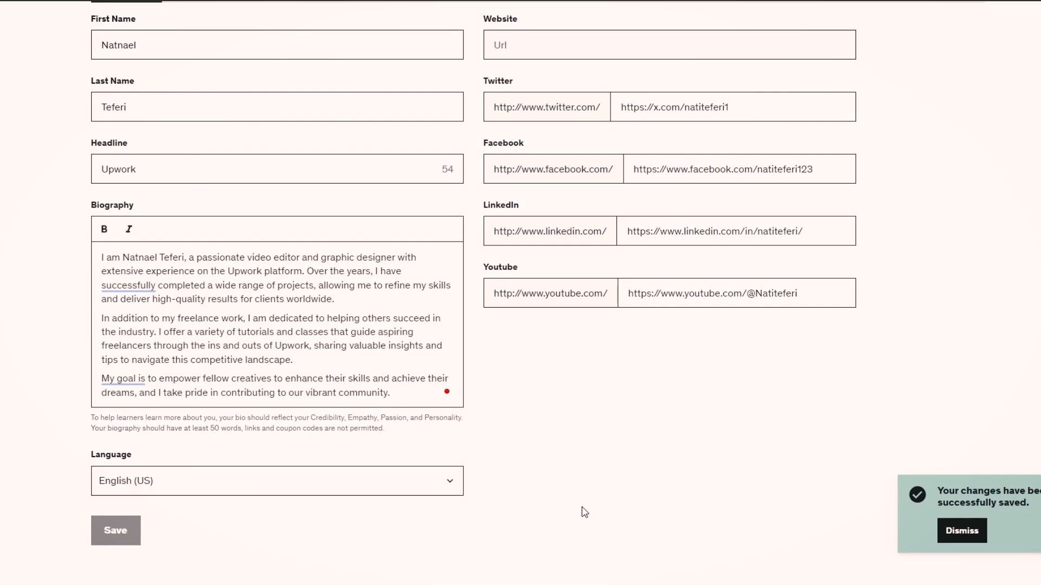
- Upload "profile.jpg" from the Desktop folder as the instructor's profile picture
{"action": "scroll", "coordinate": [61, 305], "scroll_direction": "up", "scroll_amount": 3}
{"action": "left_click", "coordinate": [213, 114]}
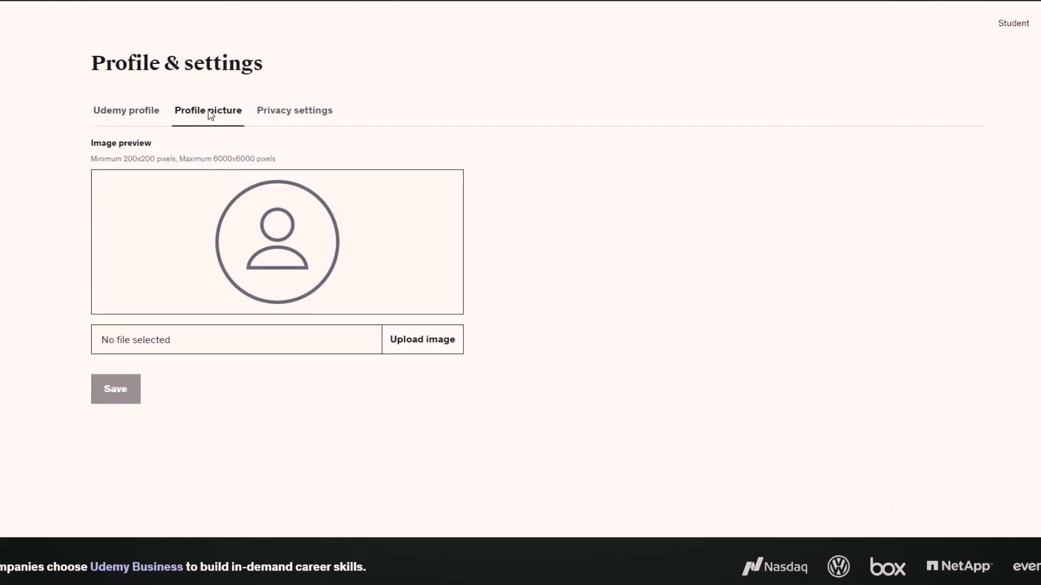
{"action": "left_click", "coordinate": [417, 348]}
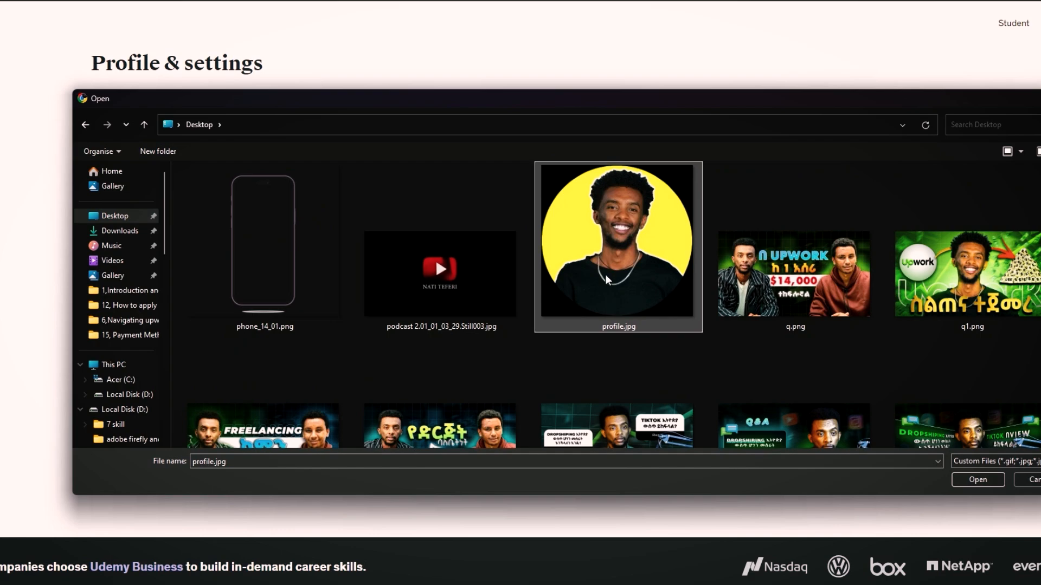
{"action": "left_click", "coordinate": [978, 480]}
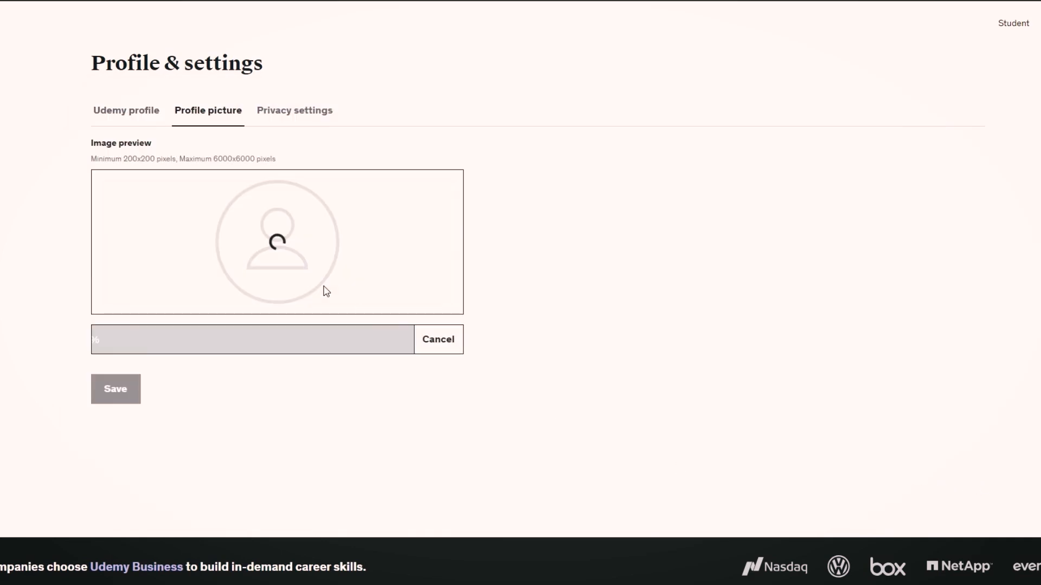
- Save the privacy settings with the profile shown to logged-in users and the taken courses shown on the profile page
{"action": "left_click", "coordinate": [307, 114]}
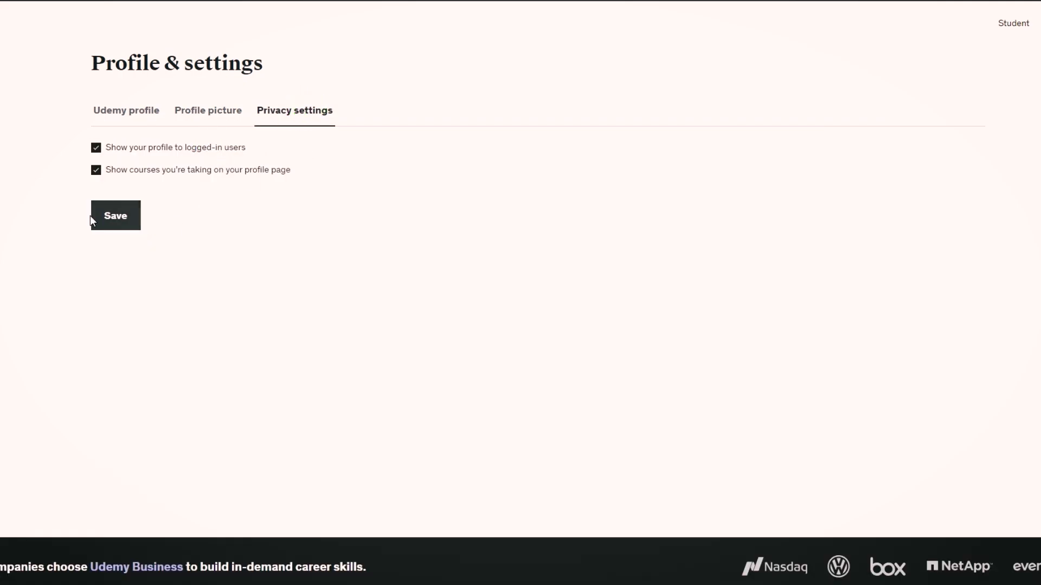
{"action": "left_click", "coordinate": [115, 215]}
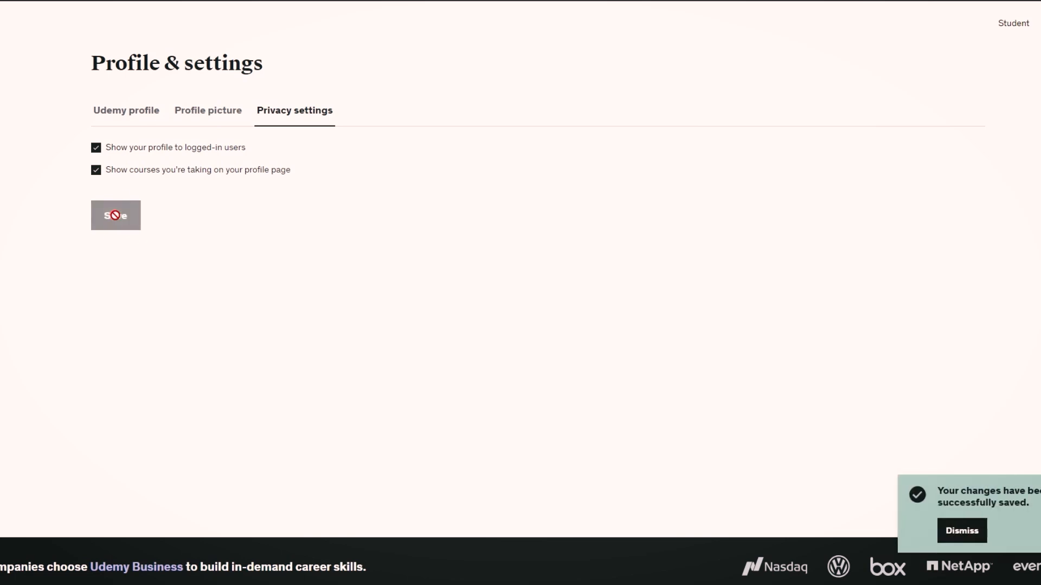
- Crop the uploaded profile picture to its full frame and save it
{"action": "left_click", "coordinate": [209, 110]}
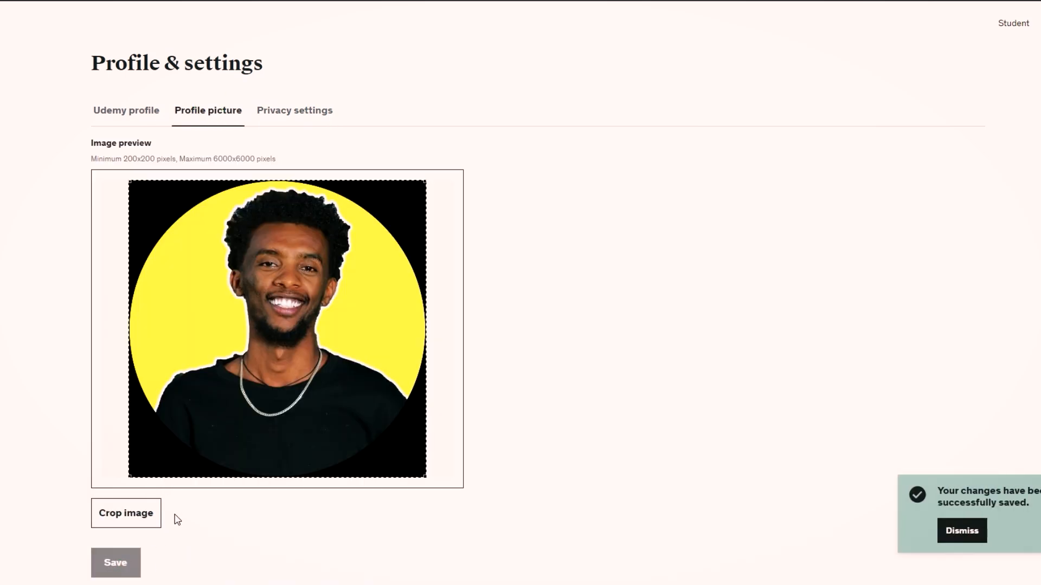
{"action": "scroll", "coordinate": [176, 519], "scroll_direction": "down", "scroll_amount": 3}
{"action": "left_click", "coordinate": [116, 437]}
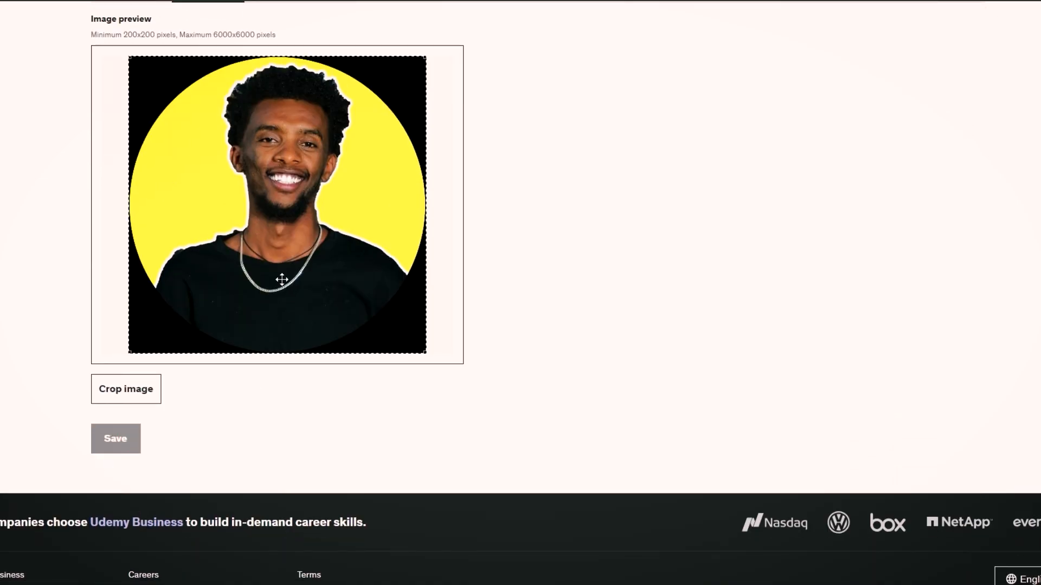
{"action": "left_click", "coordinate": [148, 393]}
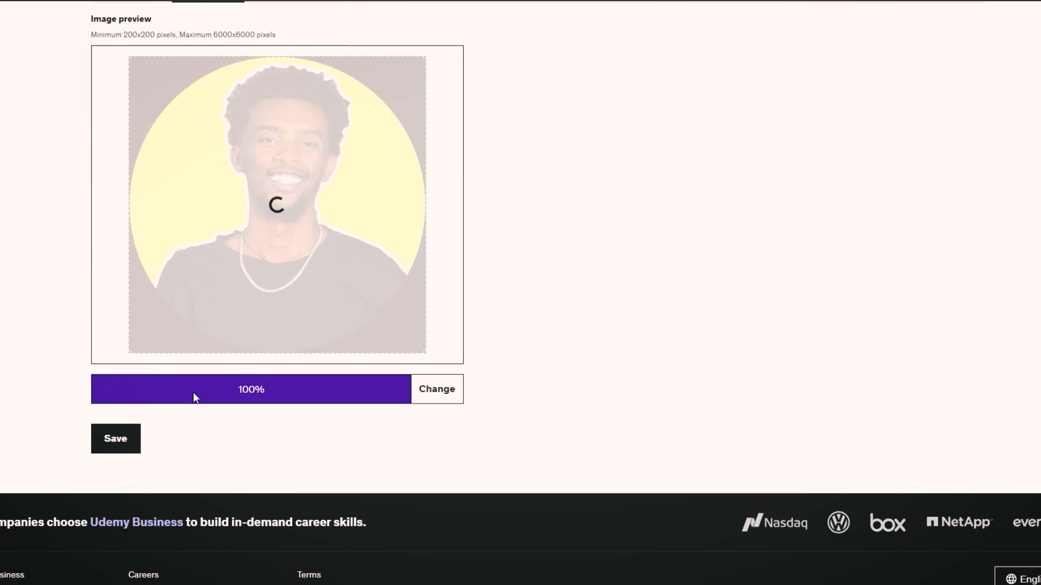
{"action": "left_click", "coordinate": [123, 273]}
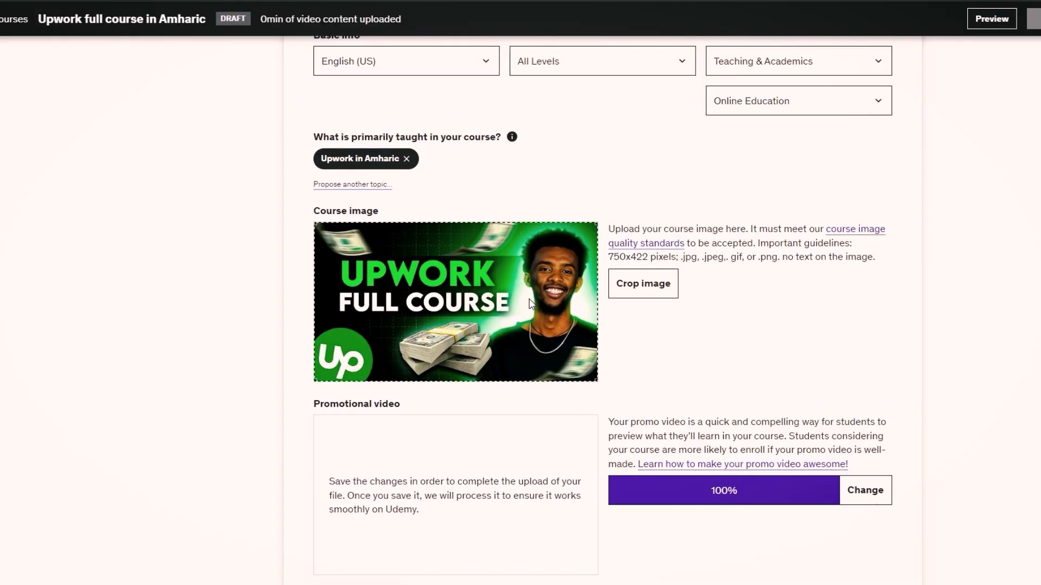
{"action": "scroll", "coordinate": [529, 299], "scroll_direction": "up", "scroll_amount": 3}
{"action": "scroll", "coordinate": [529, 298], "scroll_direction": "down", "scroll_amount": 3}
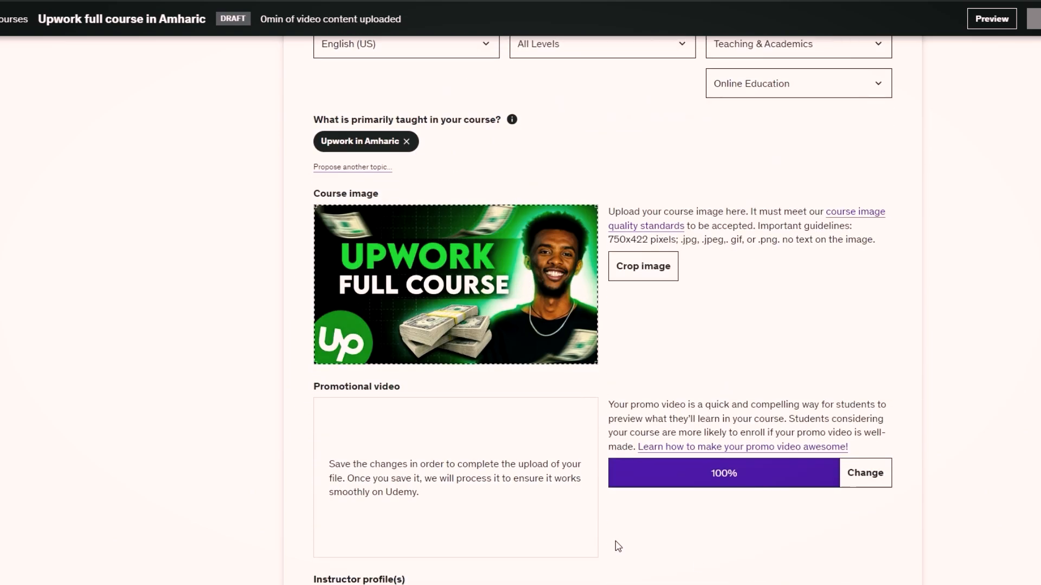
{"action": "scroll", "coordinate": [601, 515], "scroll_direction": "down", "scroll_amount": 5}
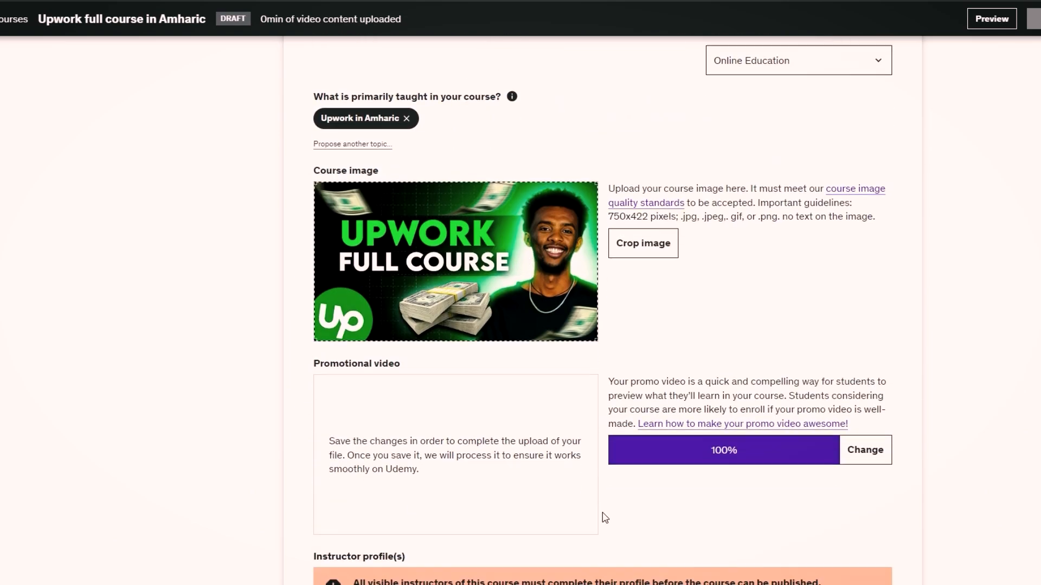